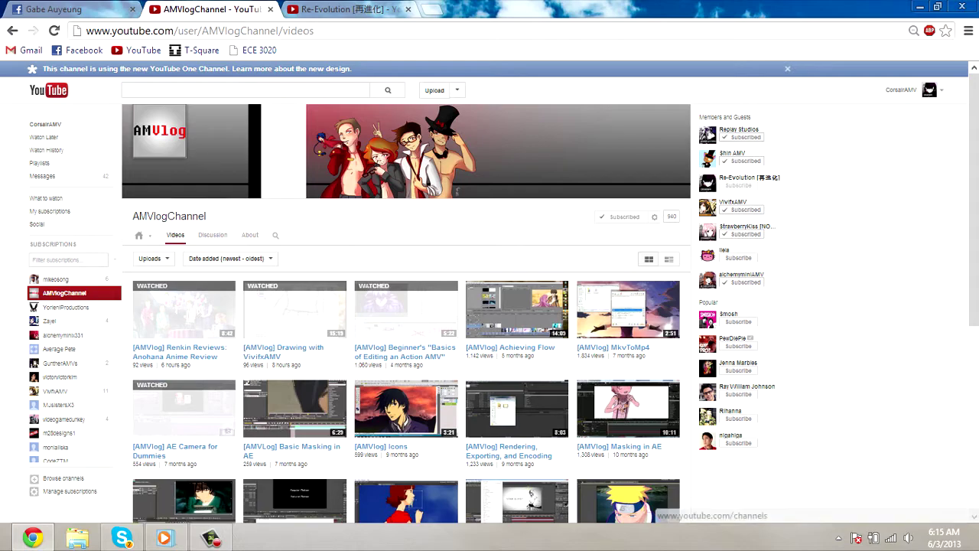
Launch Adobe After Effects
key("super")
left_click(221, 175)
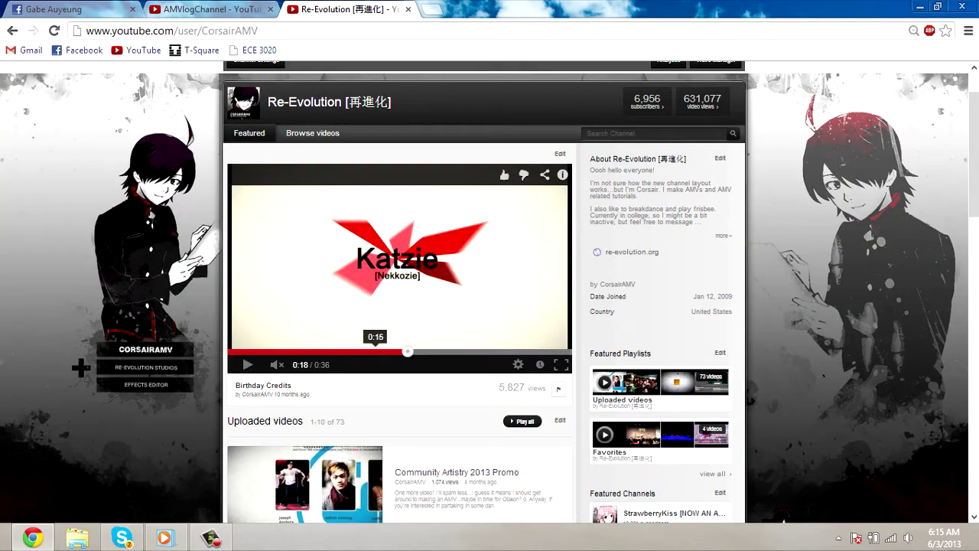
Replay the Birthday Credits video from around 0:15 and pause it where the red credits square breaks apart
left_click(375, 351)
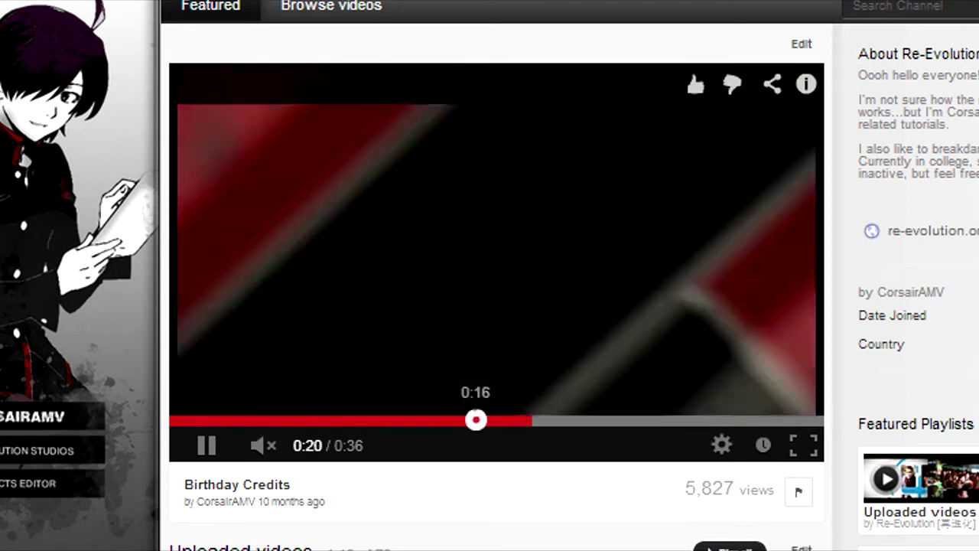
left_click(476, 419)
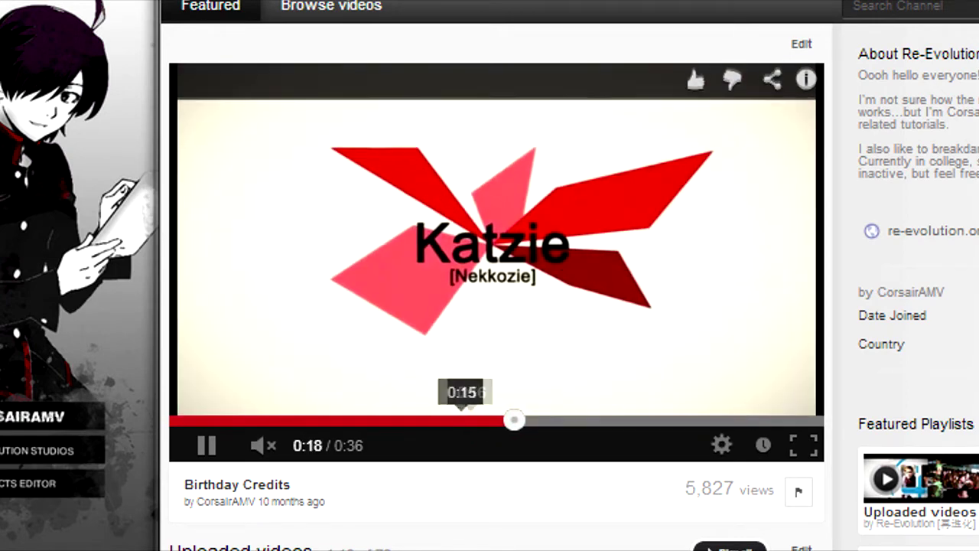
left_click(446, 420)
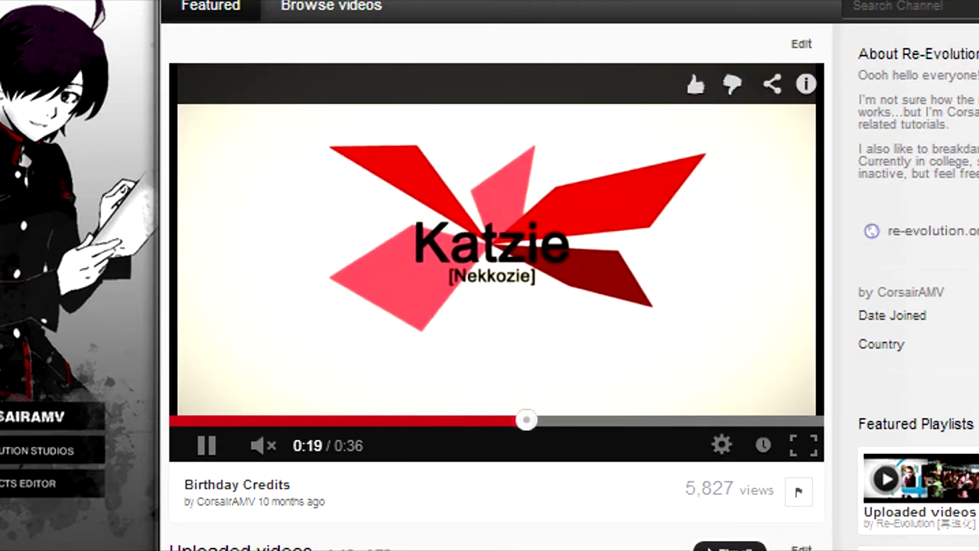
left_click(490, 420)
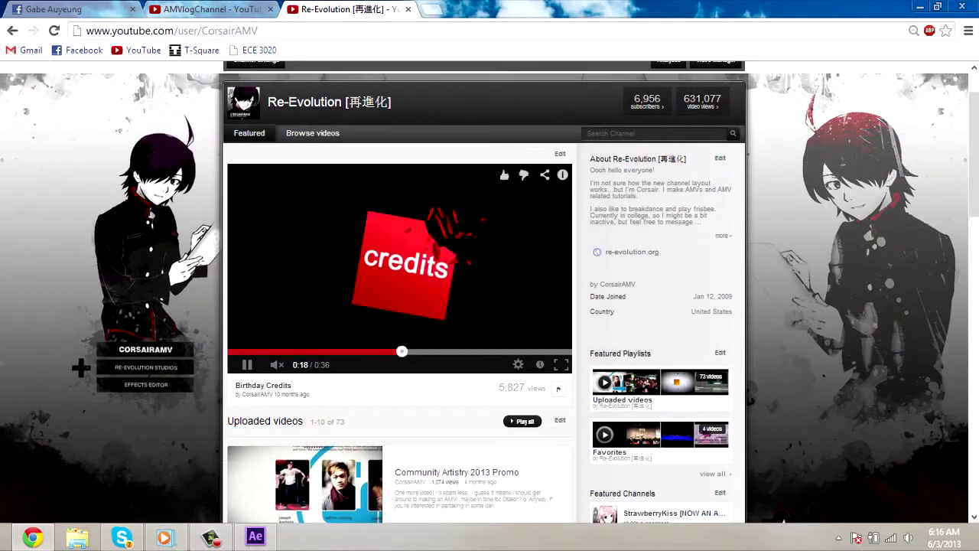
left_click(396, 295)
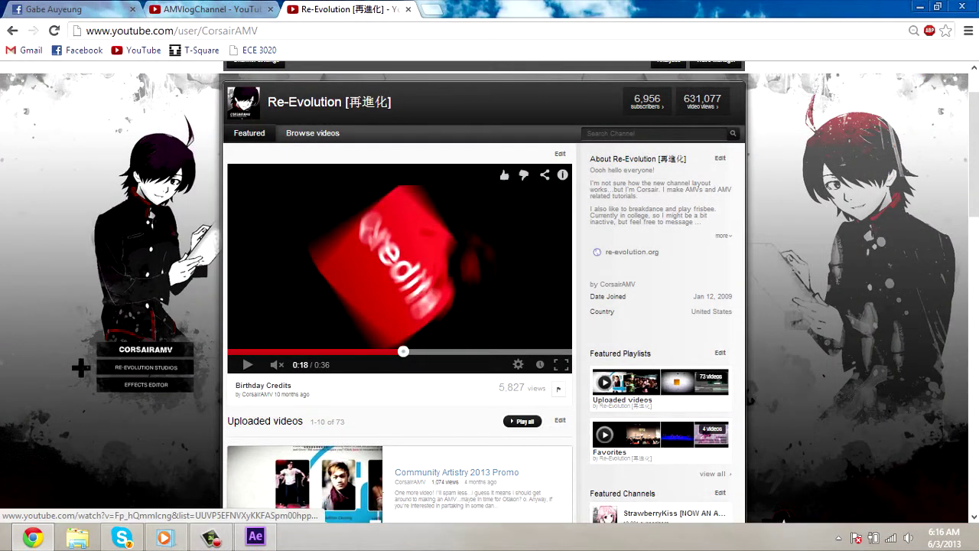
Switch to After Effects and create a 1280 × 720 composition at 10 frames per second, lasting 10 seconds
left_click(256, 537)
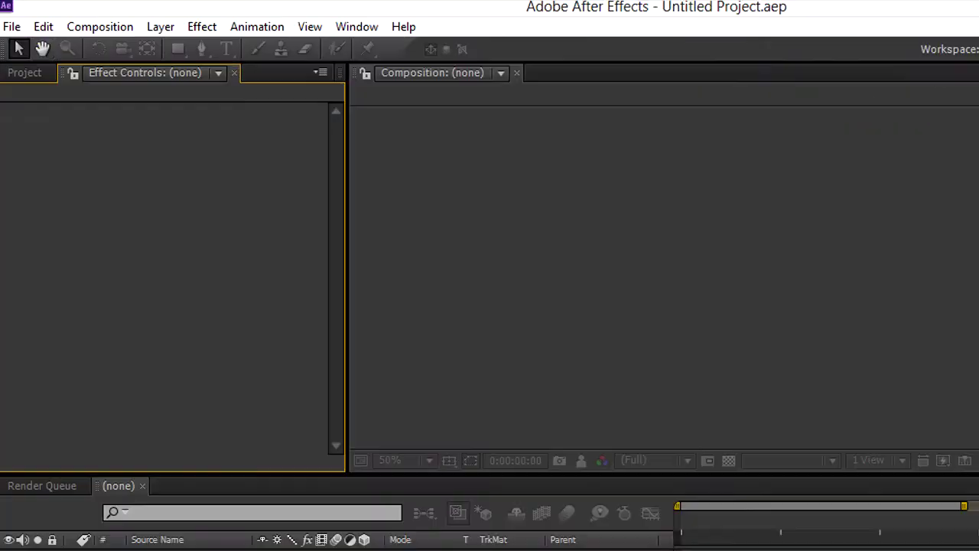
left_click(100, 27)
left_click(143, 49)
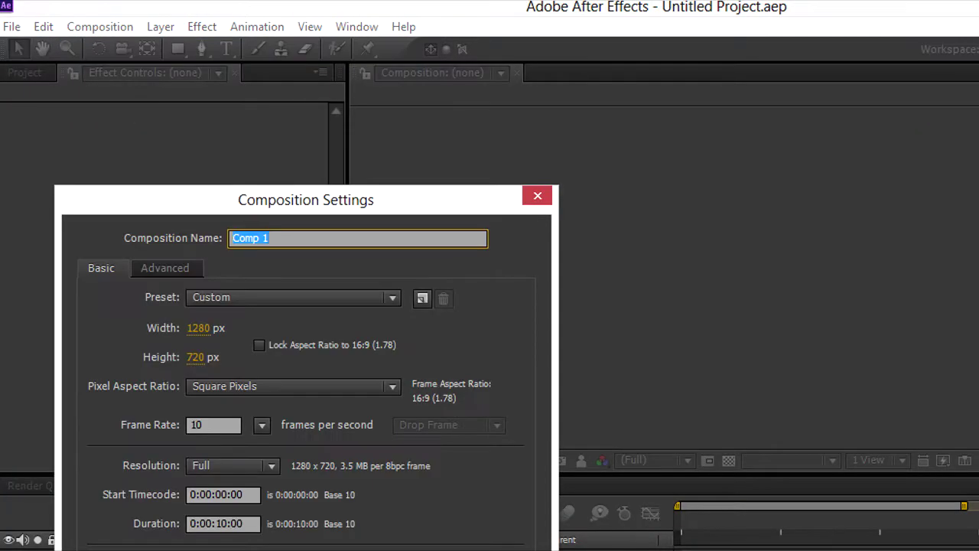
key("Return")
scroll(658, 230, "down", 2)
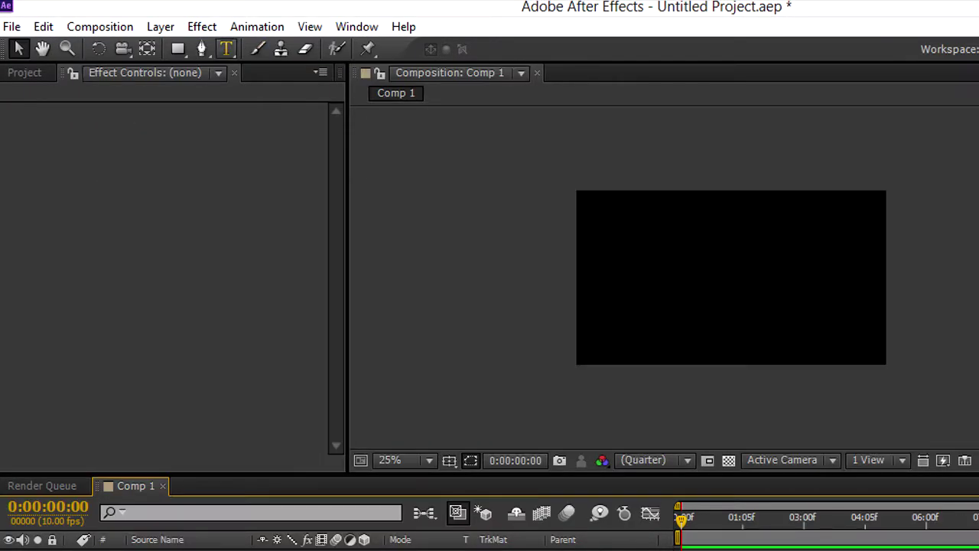
Add a deep red solid layer of 1280 × 720 px to the composition
left_click(161, 27)
key("Left")
key("Right")
key("Right")
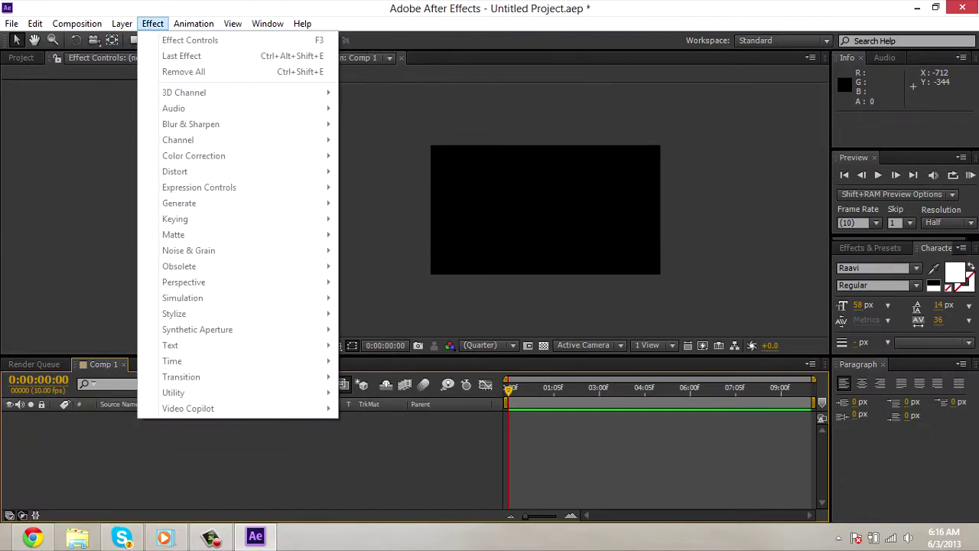
key("Left")
key("Right")
key("Down")
key("Return")
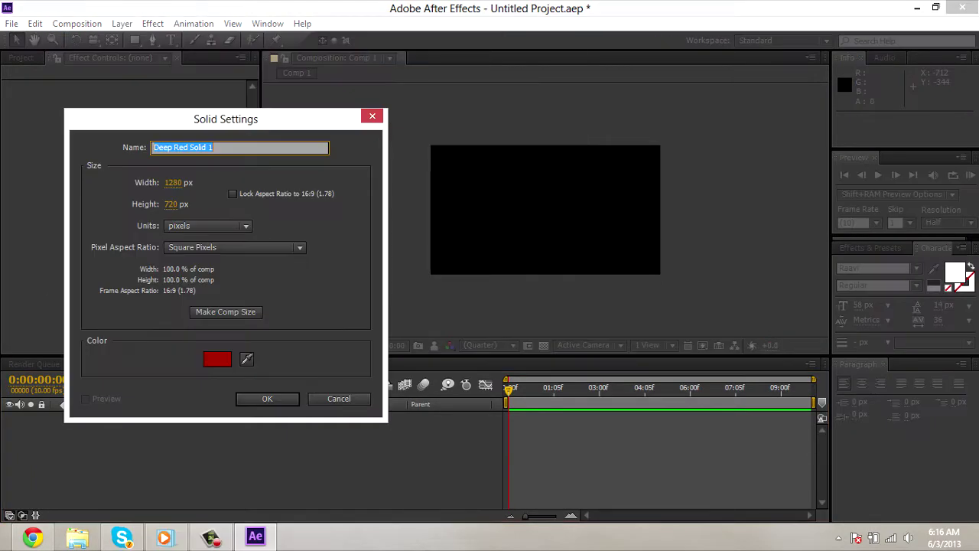
key("Return")
key("period")
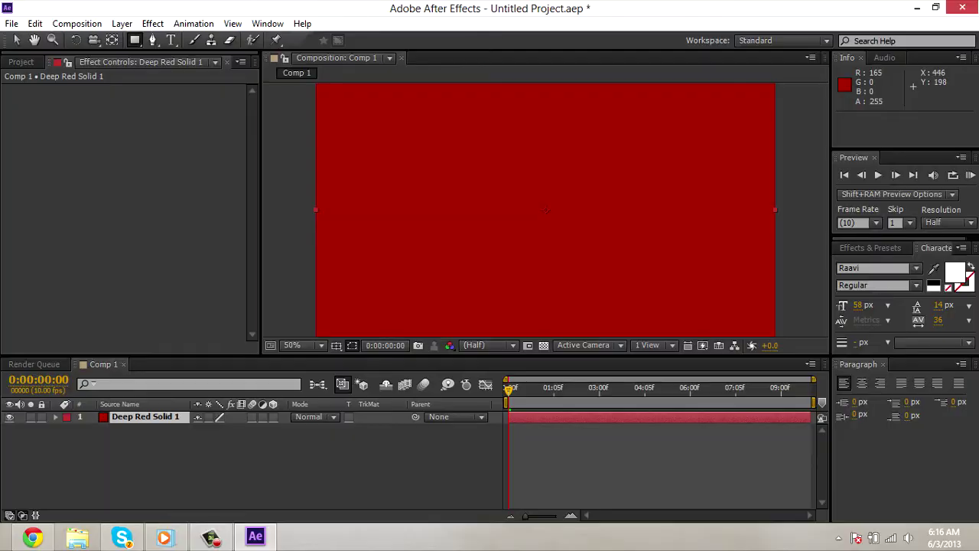
left_click_drag(474, 147, 640, 315)
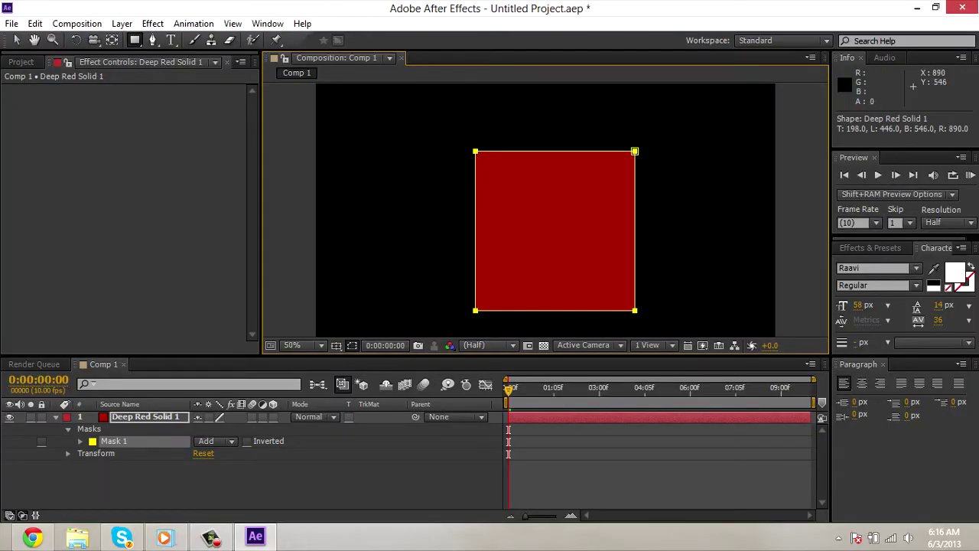
key("comma")
key("ctrl+z")
Mask the red solid to a square about 250 px wide near the centre of the composition
left_click_drag(522, 186, 568, 232)
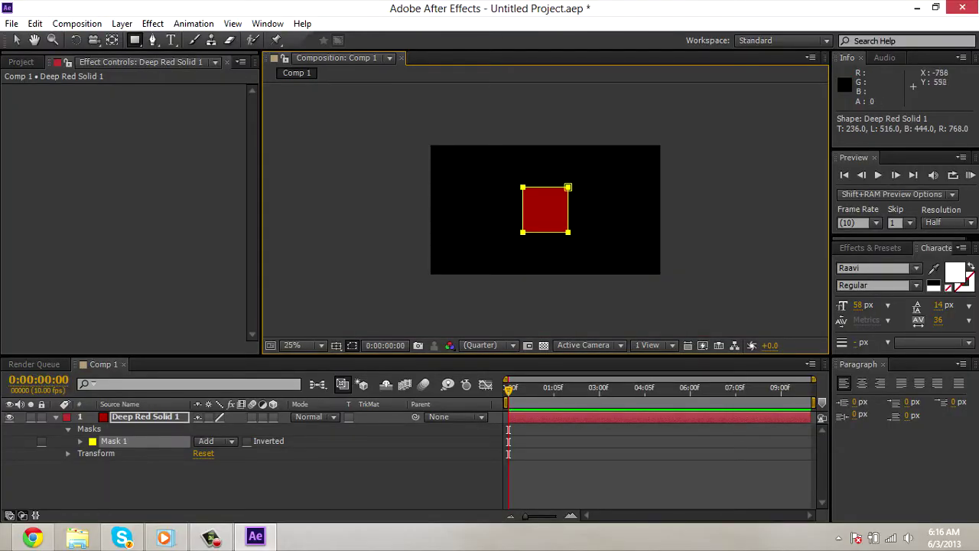
Add the white text "AMVlog" and centre it on the red square
key("ctrl+t")
key("period")
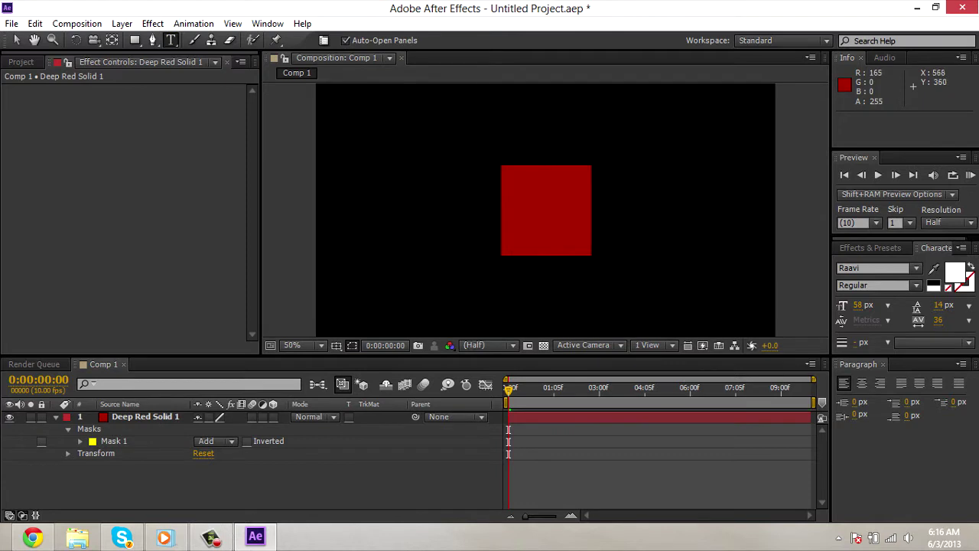
left_click(512, 214)
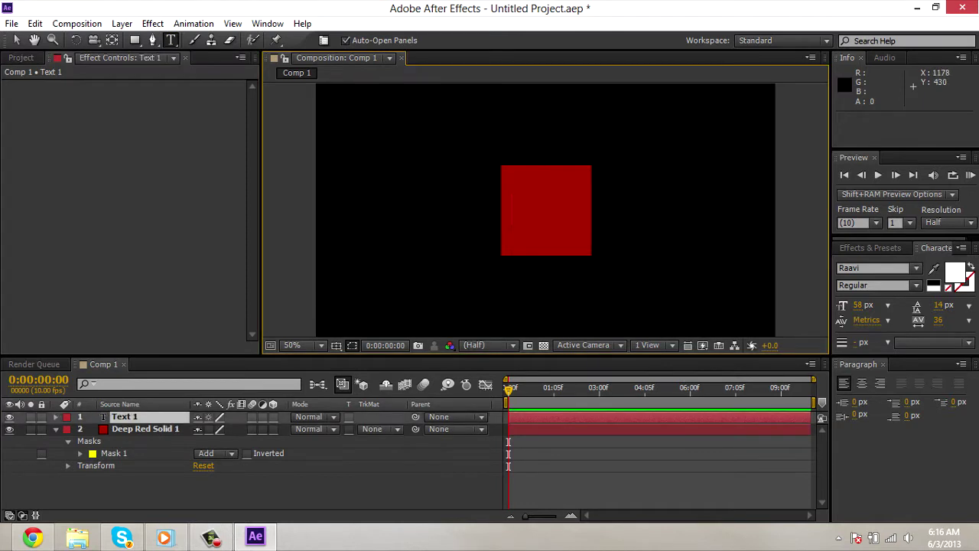
type("AMVlog")
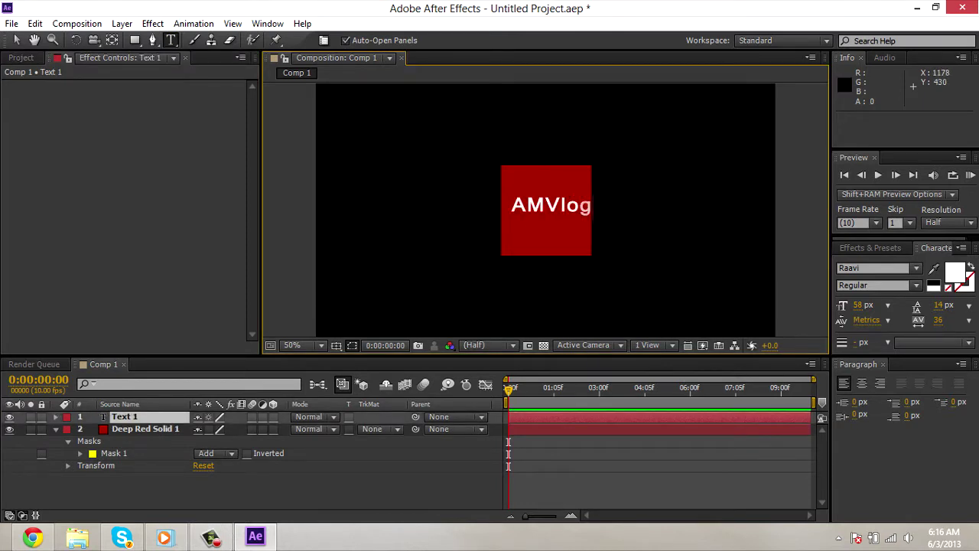
left_click(17, 40)
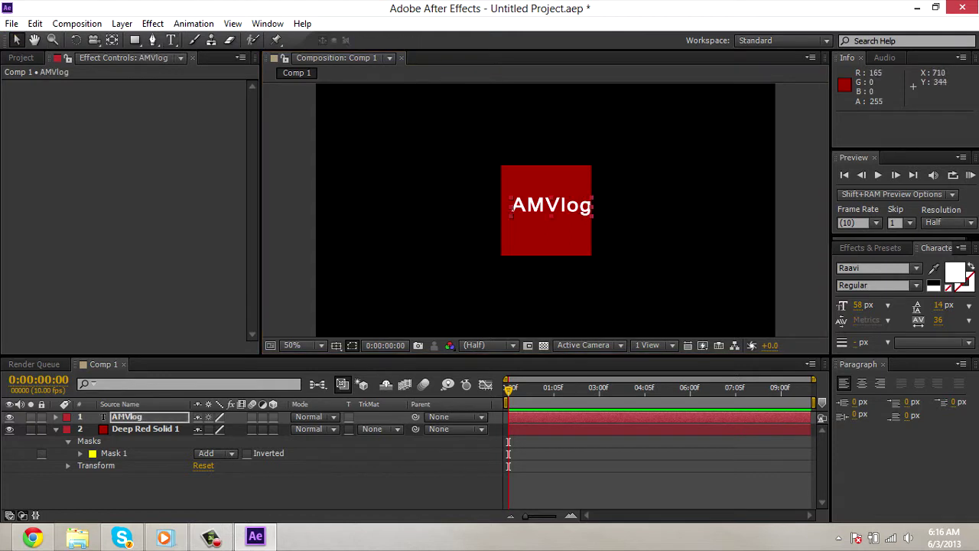
left_click_drag(567, 205, 562, 209)
left_click(578, 136)
left_click(160, 490)
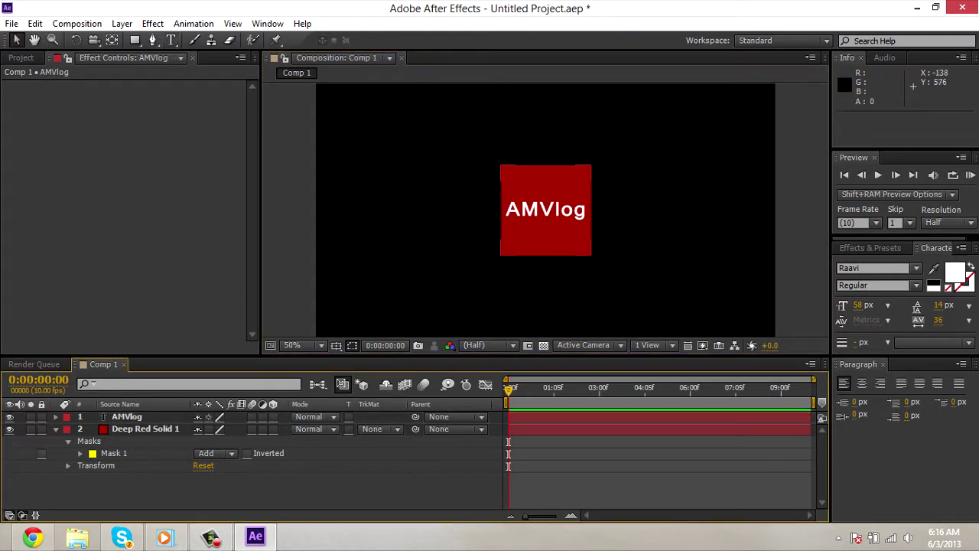
Duplicate the red solid layer and draw a closed jagged Pen mask around the upper-right corner of the square on the copy
left_click(145, 429)
key("ctrl+d")
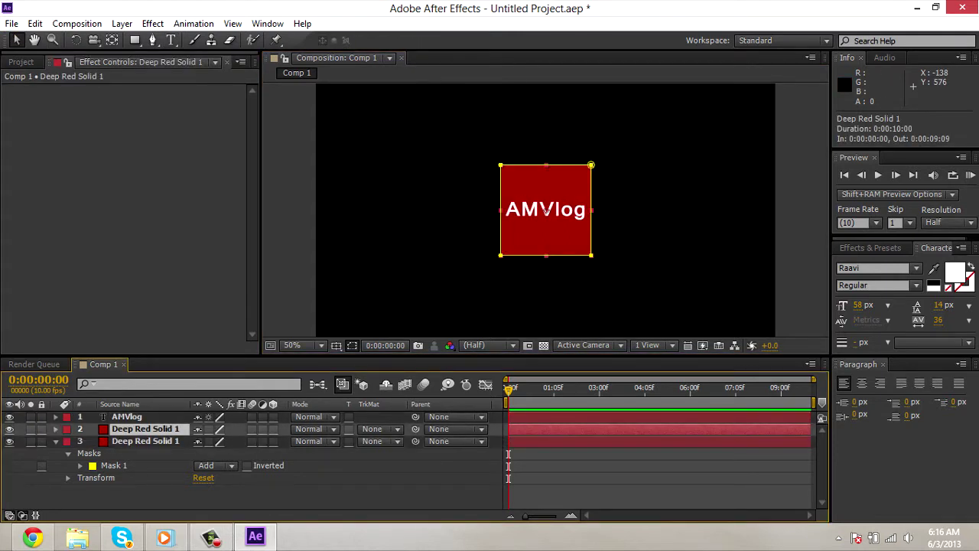
left_click(152, 40)
scroll(612, 157, "up", 1)
left_click_drag(562, 110, 537, 161)
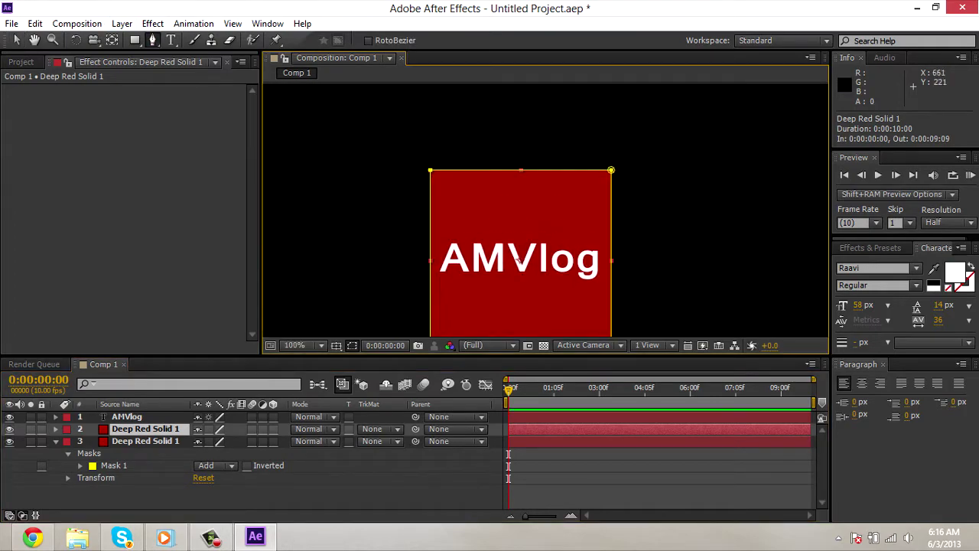
left_click(521, 160)
left_click(516, 192)
left_click(537, 186)
left_click(525, 212)
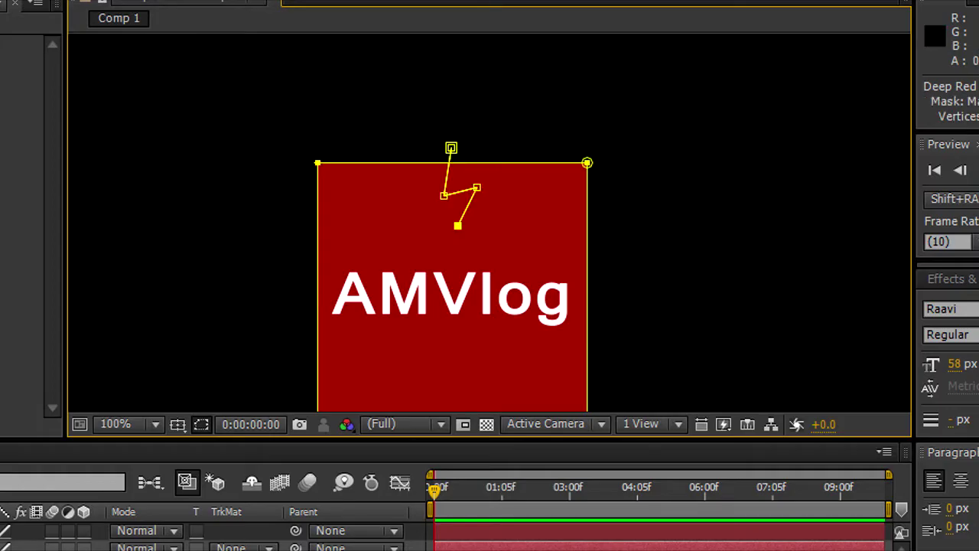
left_click(528, 208)
left_click(518, 245)
left_click(553, 248)
left_click(640, 255)
left_click(638, 145)
left_click(451, 147)
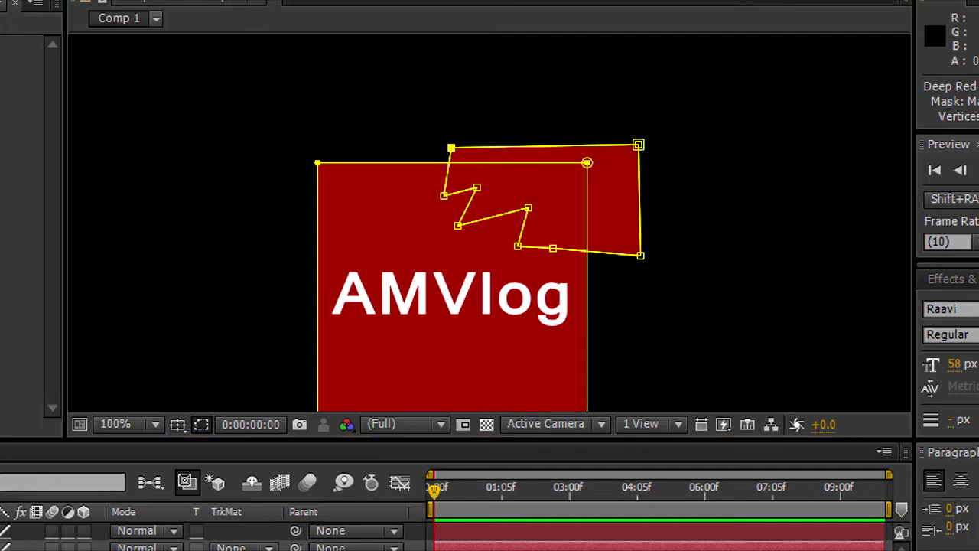
Move the jagged mask's outer vertices onto the square's top edge, upper-right corner and right edge
key("v")
key("g")
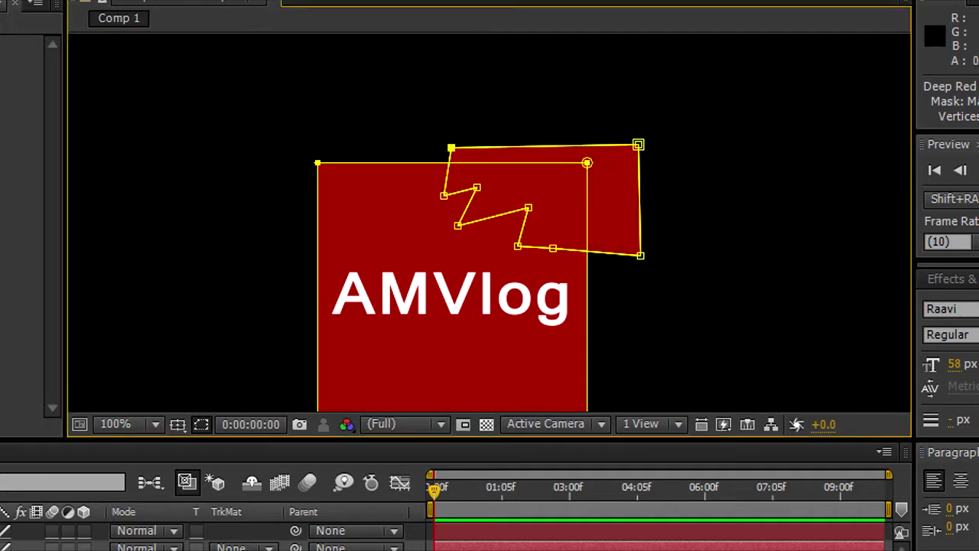
left_click_drag(451, 148, 452, 161)
left_click_drag(638, 145, 586, 162)
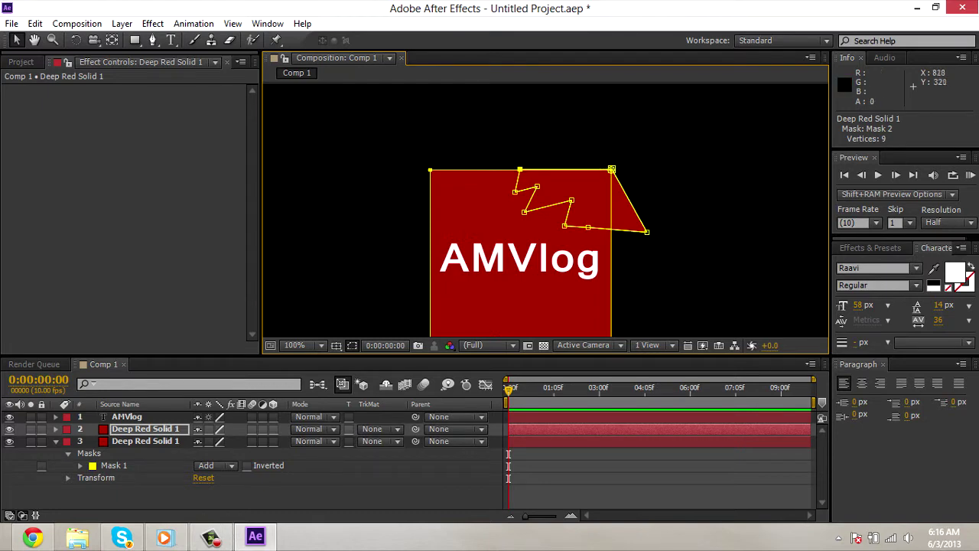
left_click_drag(646, 231, 612, 230)
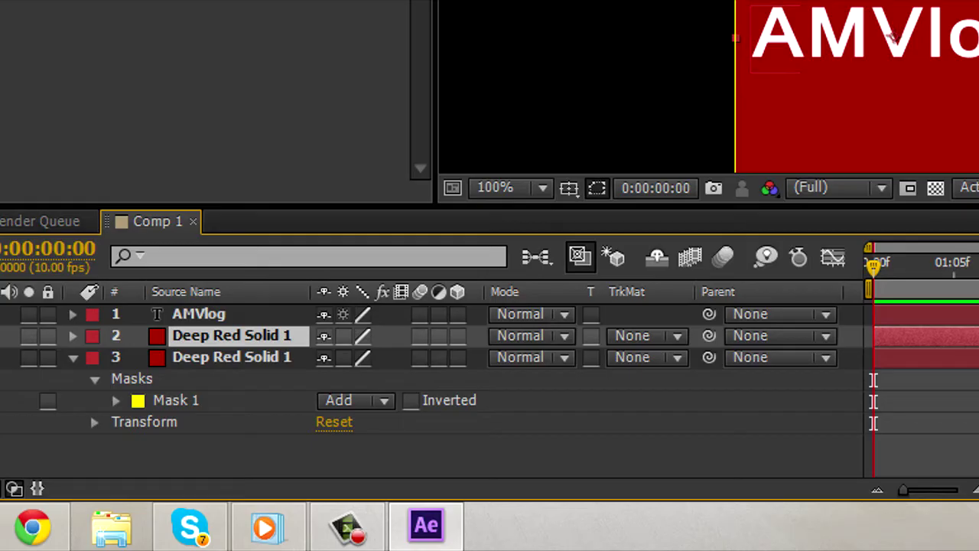
Delete the square Mask 1 from the upper red solid layer, keeping its jagged mask
key("m")
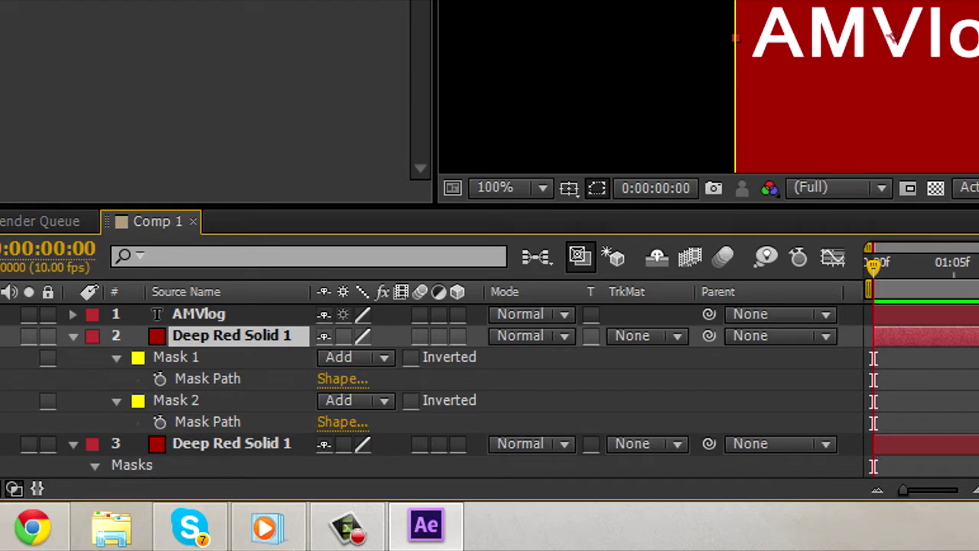
left_click(176, 357)
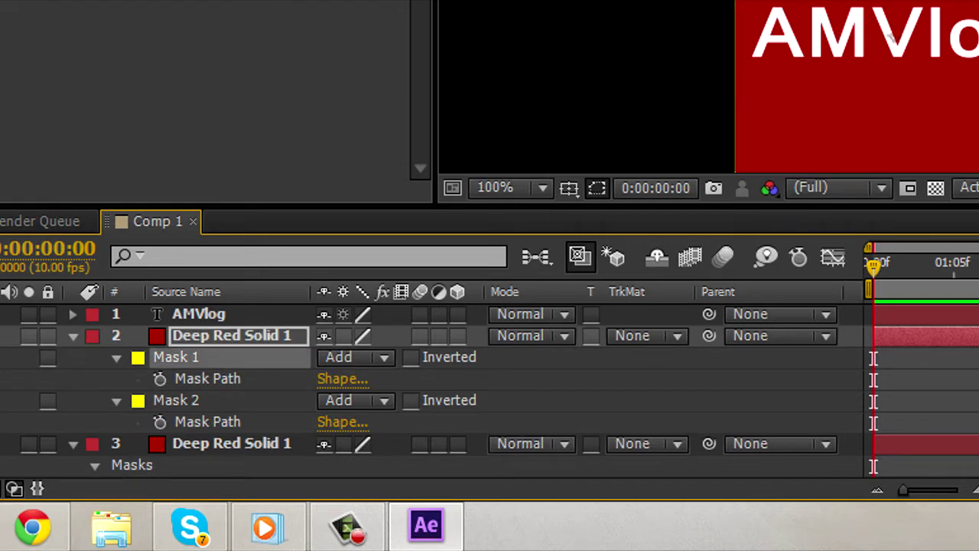
key("Delete")
Copy the jagged Mask 2 onto the lower red solid layer and set its mode there to Subtract
left_click(231, 400)
left_click(176, 357)
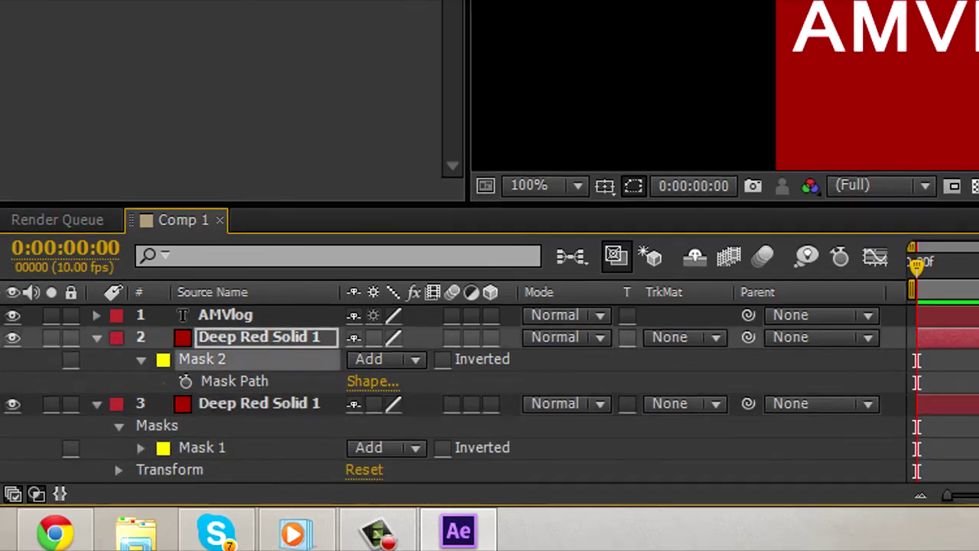
left_click(231, 400)
left_click(176, 357)
key("ctrl+Down")
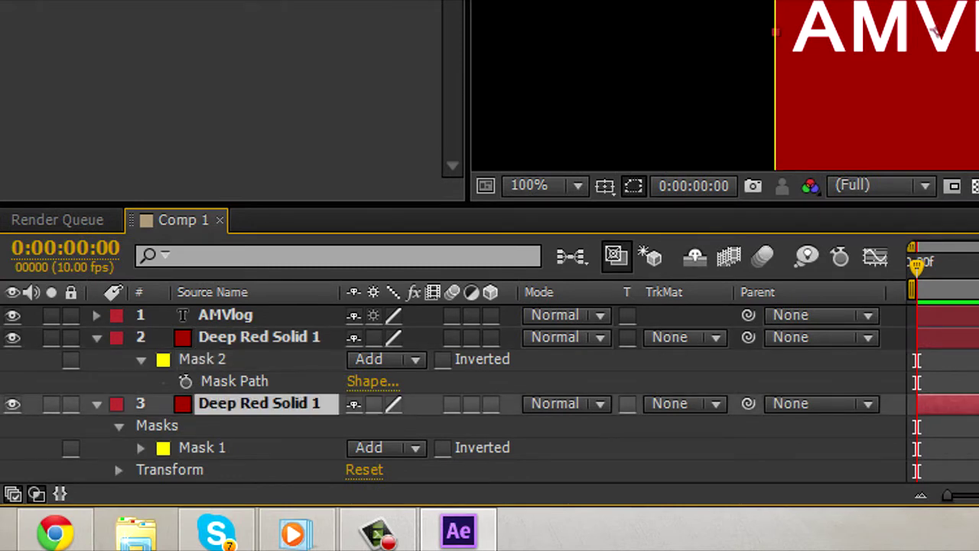
key("ctrl+v")
scroll(489, 394, "down", 1)
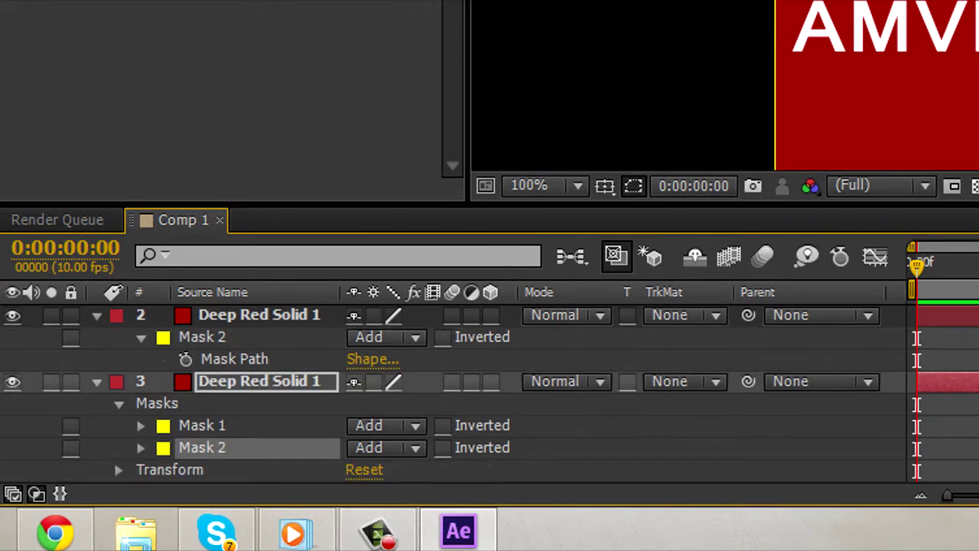
left_click(387, 447)
left_click(375, 304)
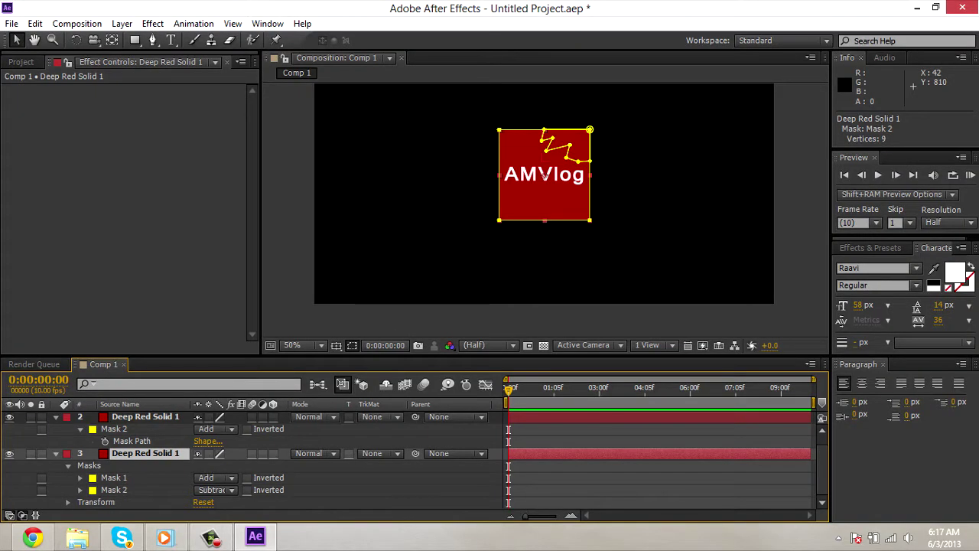
Check the two pieces of the square by hiding and reshowing each red solid layer in turn
left_click(9, 417)
left_click(10, 416)
left_click(9, 452)
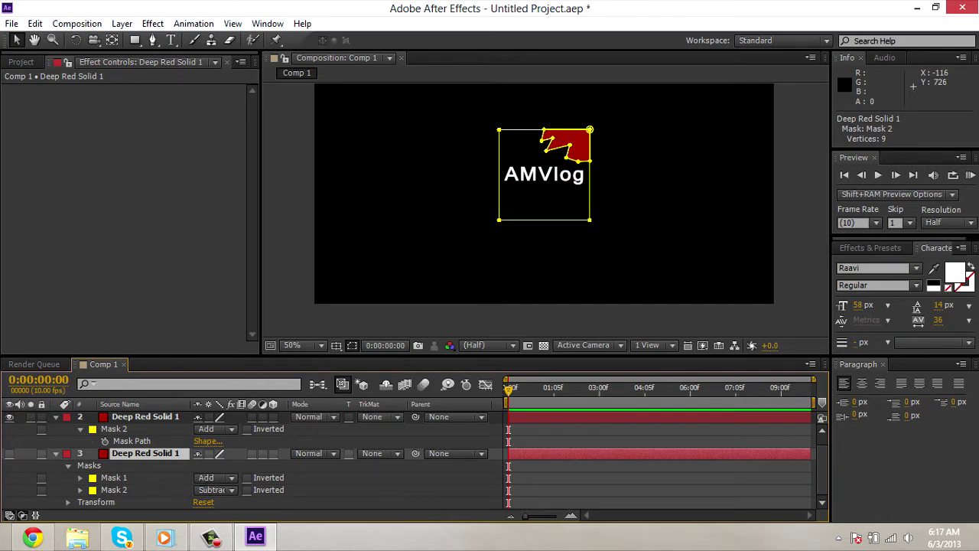
left_click(9, 453)
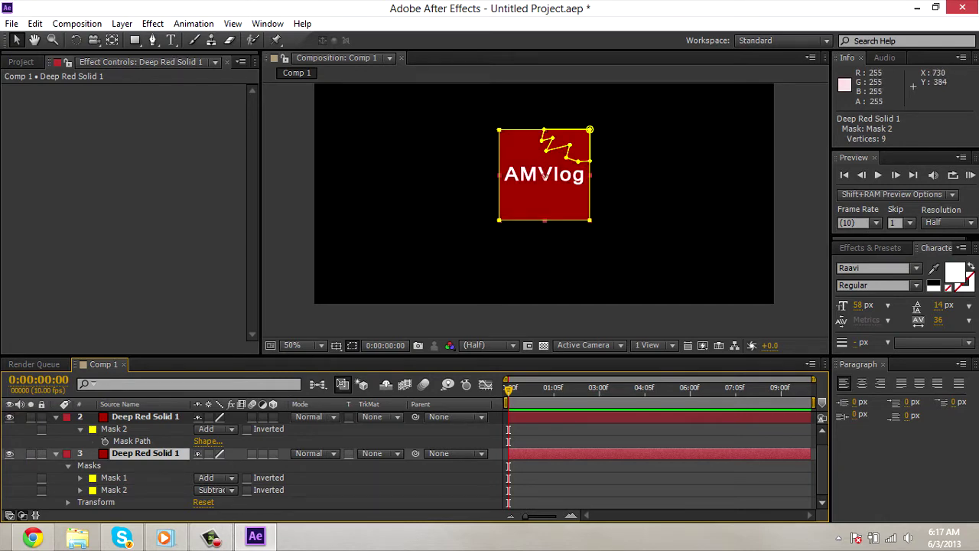
left_click_drag(623, 169, 606, 227)
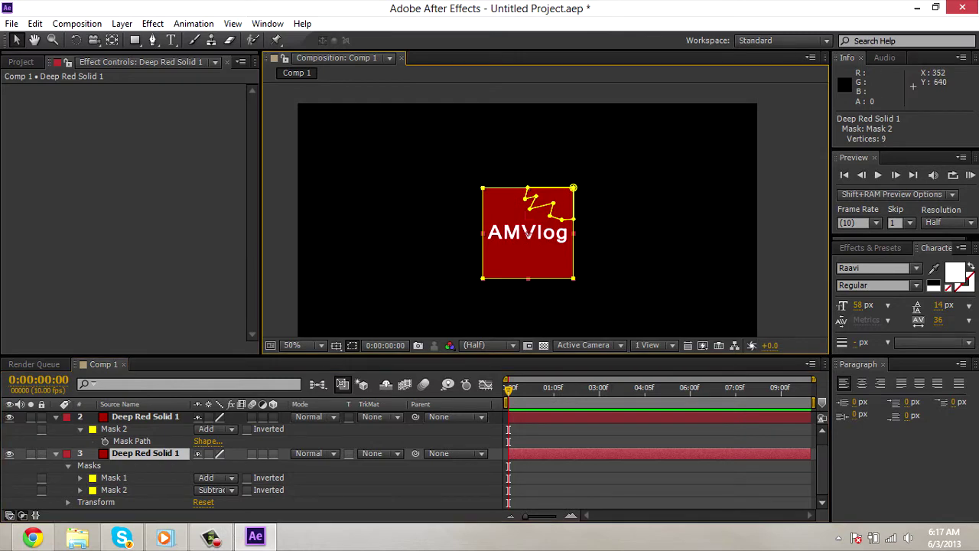
Set the mask expansion of the subtracting Mask 2 on the lower red solid layer to 3 pixels
left_click(114, 490)
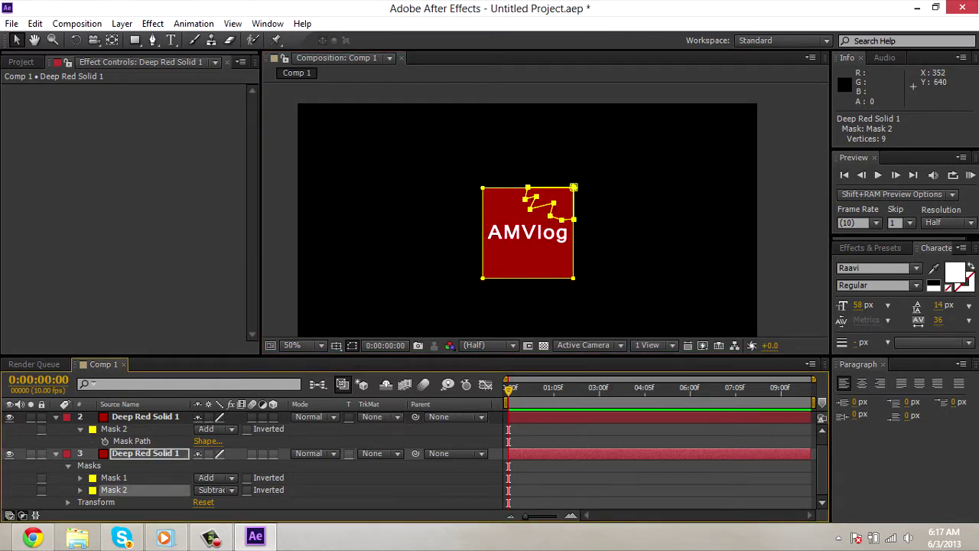
left_click(80, 490)
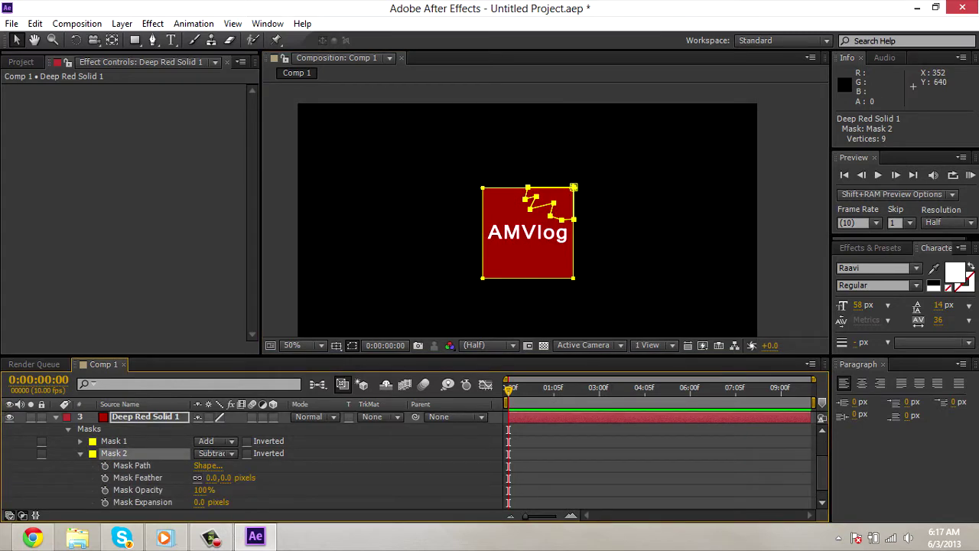
scroll(252, 465, "down", 1)
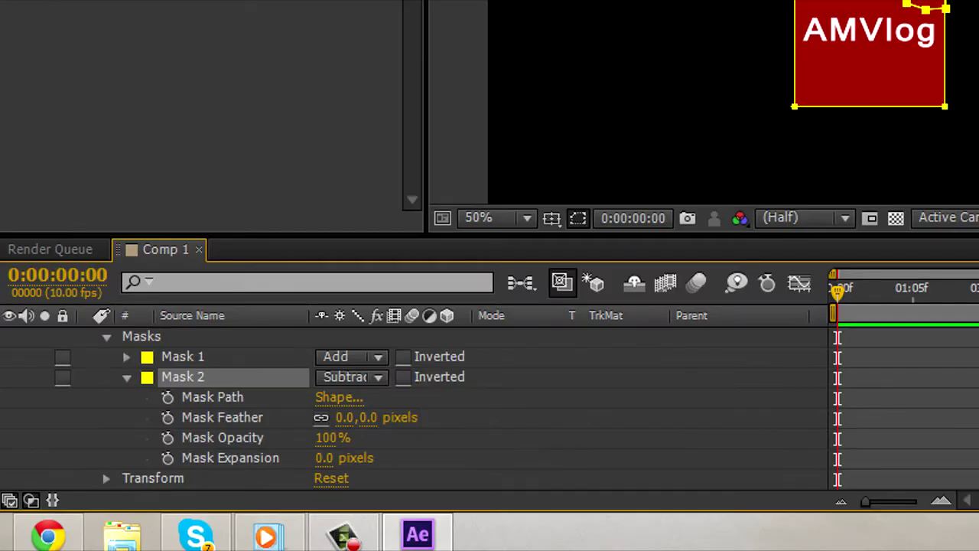
left_click(324, 458)
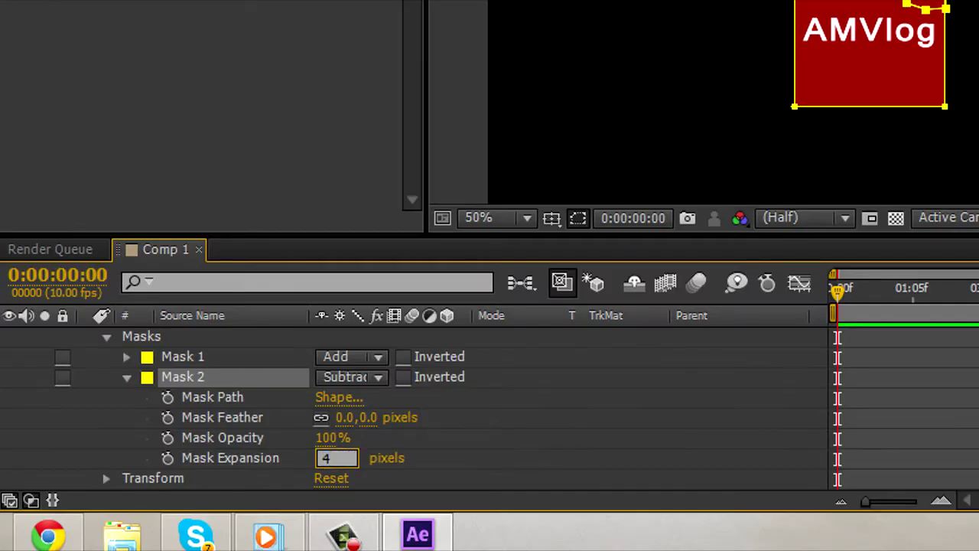
key("Return")
left_click(324, 458)
type("3")
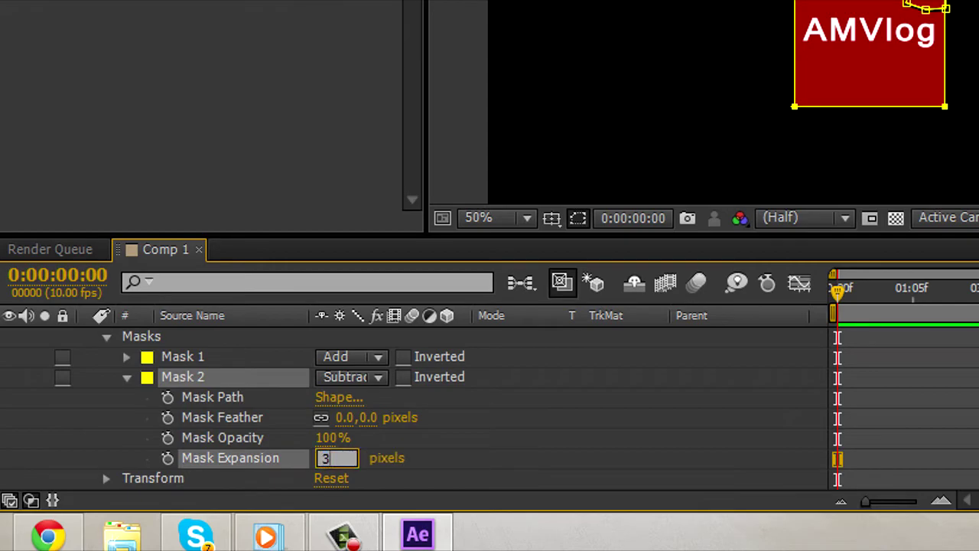
key("Return")
left_click(535, 458)
Move the jagged vertices of the upper red solid's Mask 2 outward to cover the gap along the crack
scroll(841, 99, "up", 1)
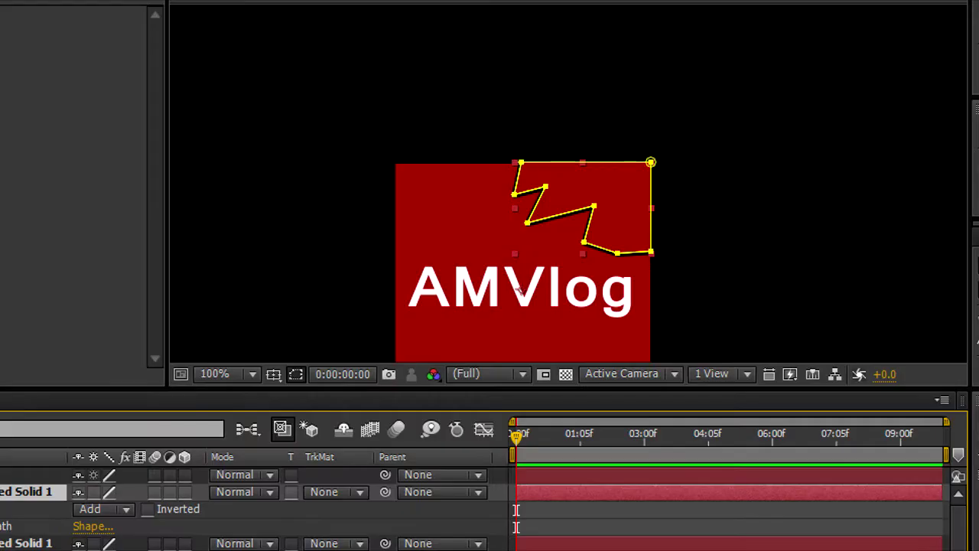
left_click(719, 153)
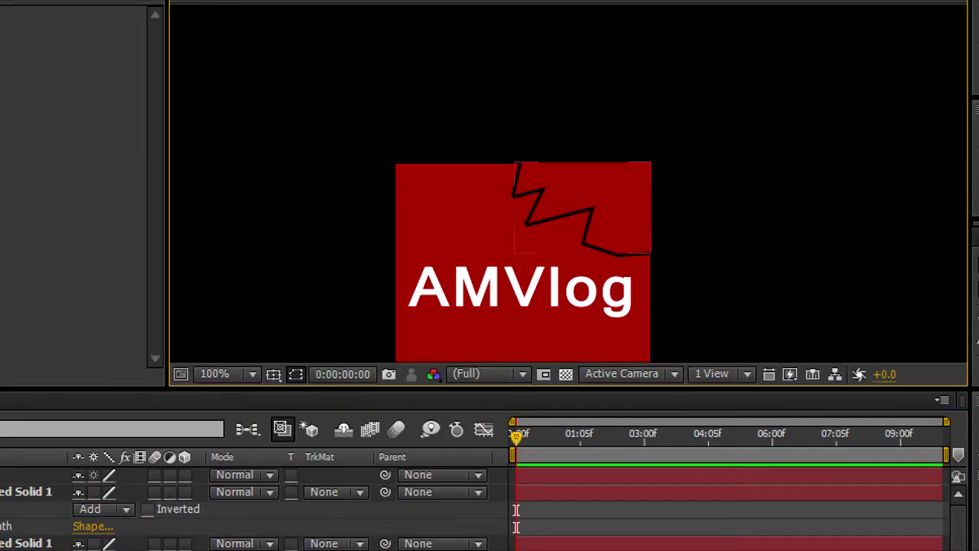
left_click(597, 187)
scroll(567, 182, "up", 1)
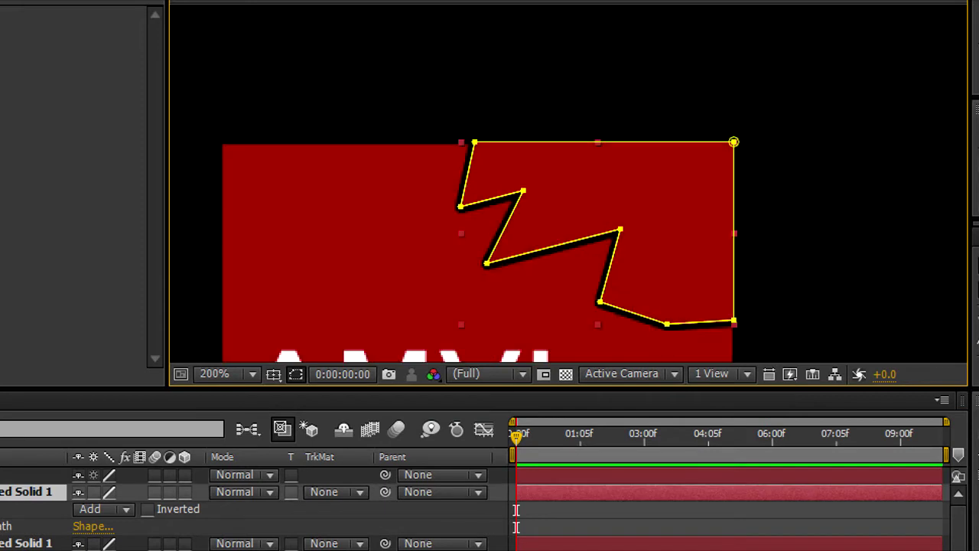
left_click_drag(520, 229, 639, 196)
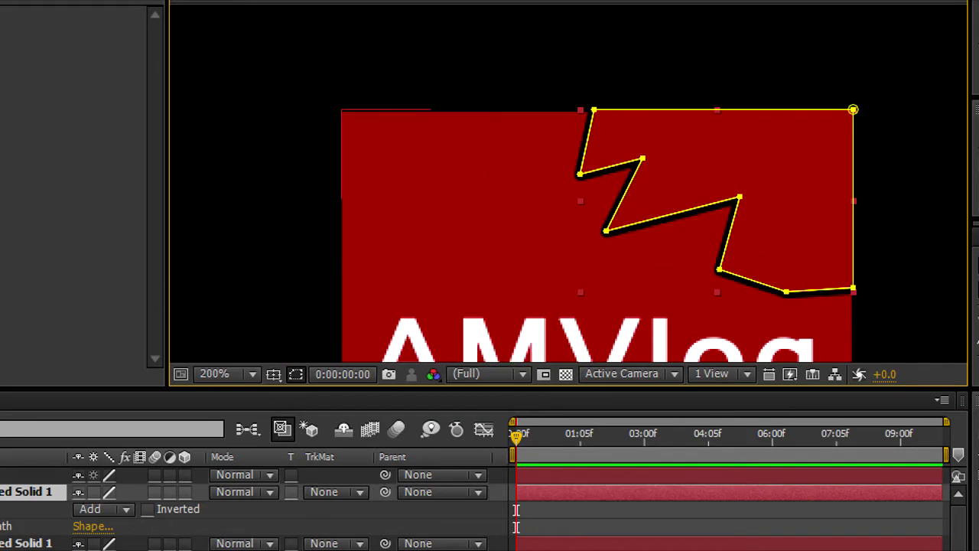
left_click(594, 110)
left_click_drag(594, 109, 581, 109)
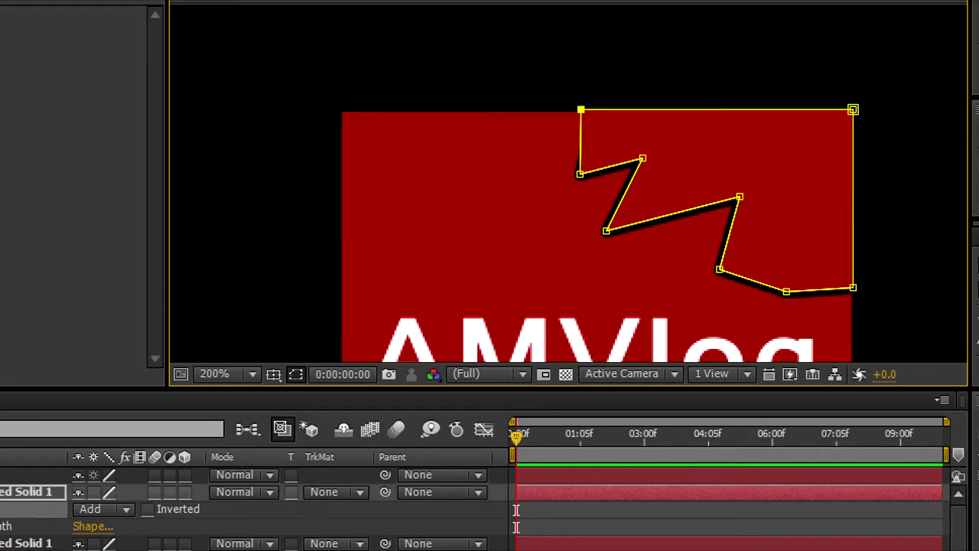
left_click_drag(580, 174, 566, 184)
left_click_drag(642, 159, 627, 171)
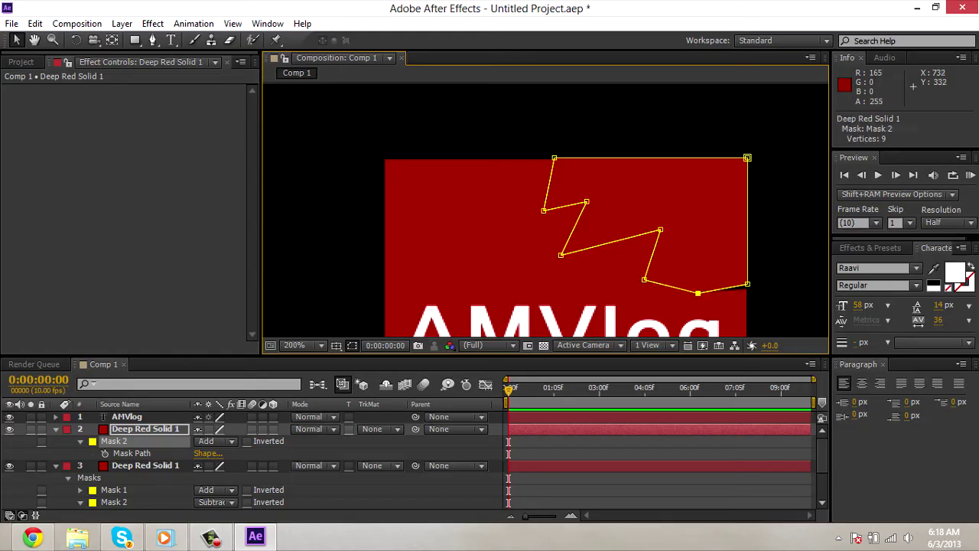
left_click_drag(784, 299, 748, 293)
left_click(779, 295)
left_click(781, 298)
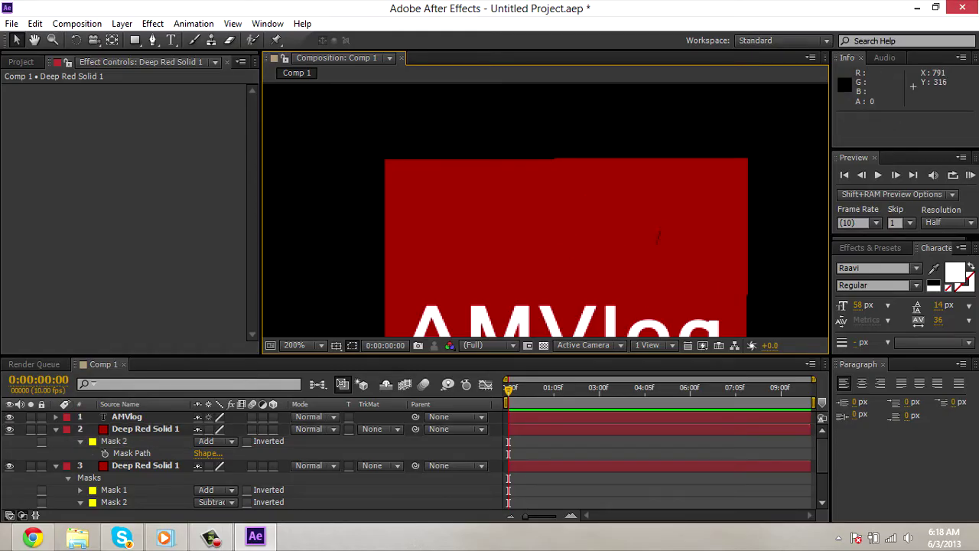
scroll(658, 235, "down", 3)
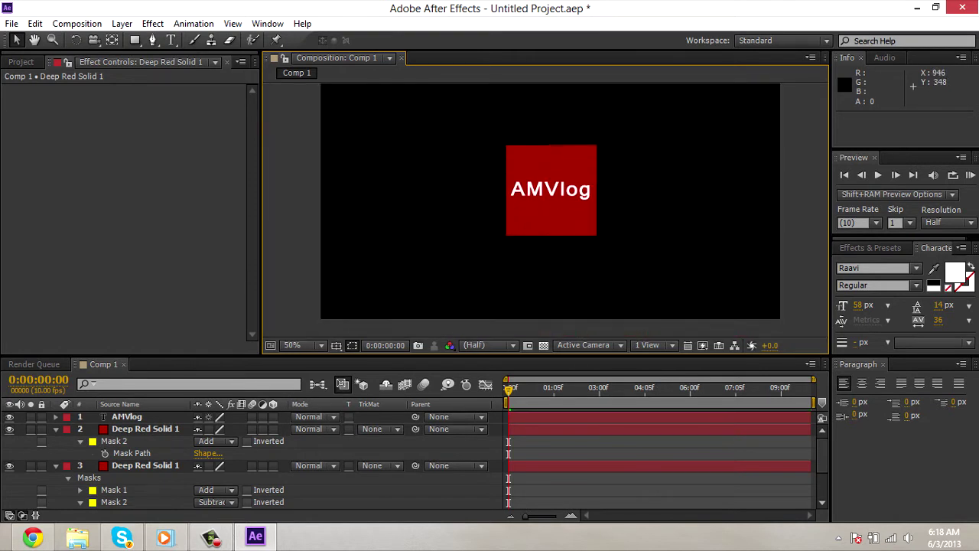
Apply the Shatter simulation effect to the upper red solid layer
left_click(146, 429)
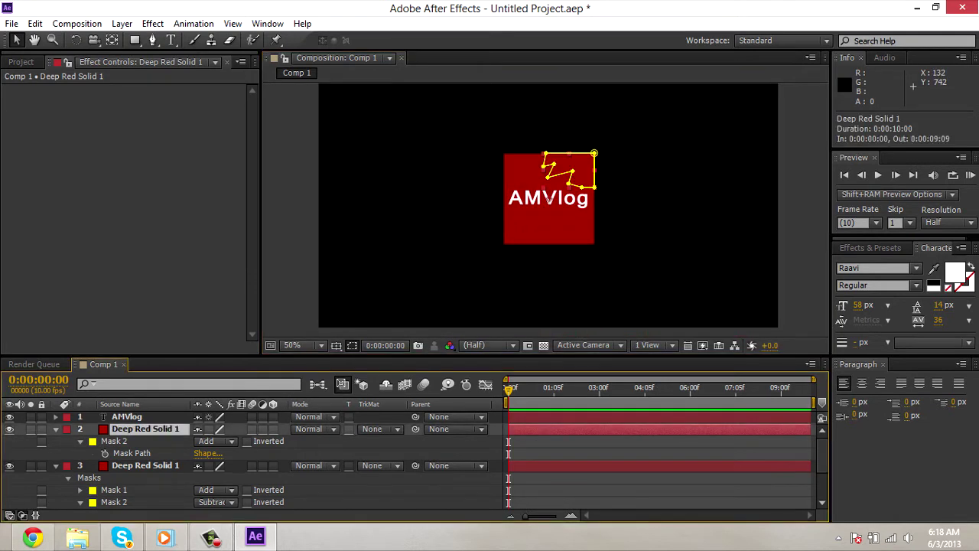
left_click(152, 24)
mouse_move(181, 298)
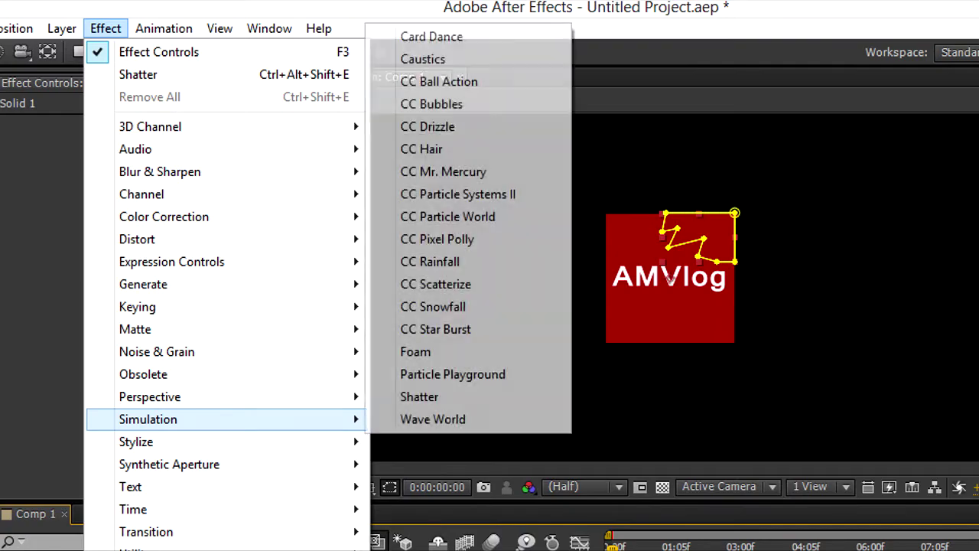
left_click(419, 397)
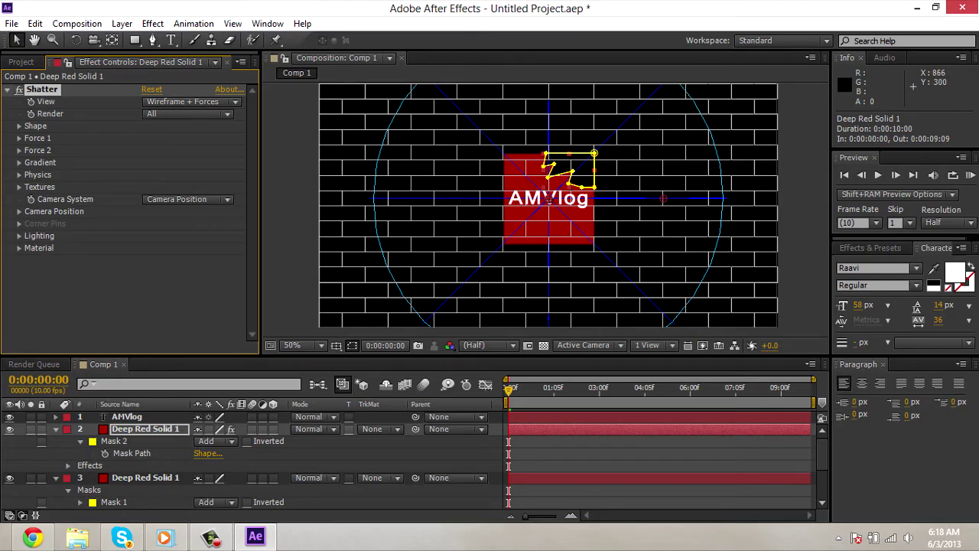
Set the Shatter shape pattern to Glass with 39 repetitions
left_click(19, 127)
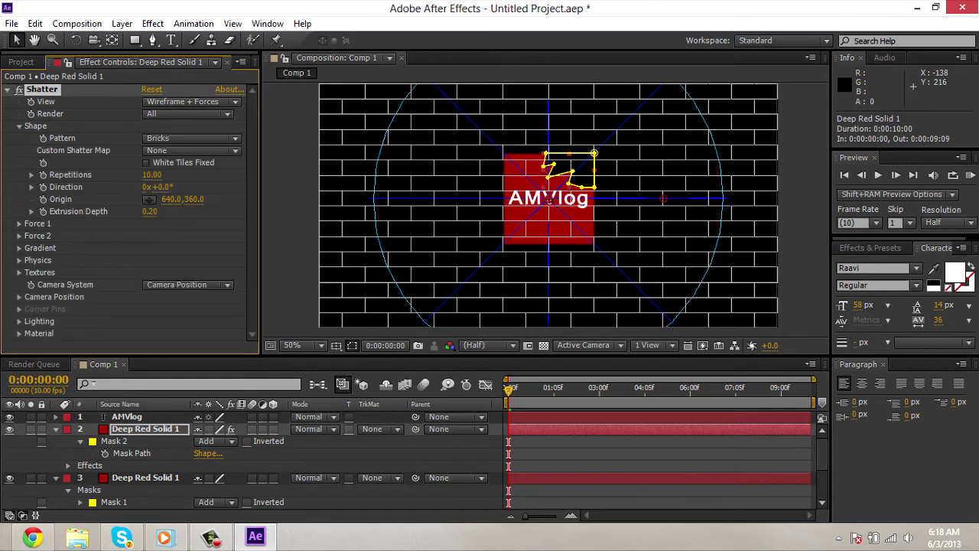
left_click(192, 138)
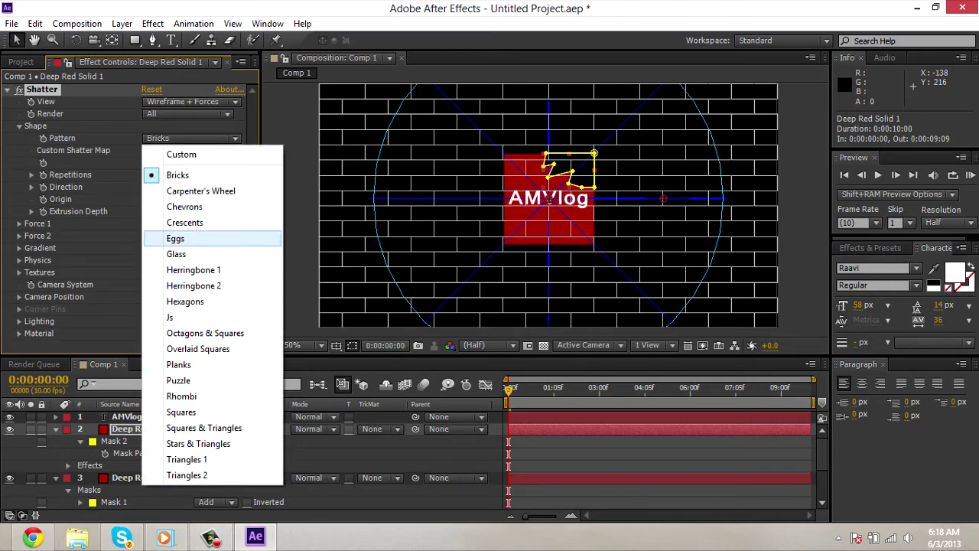
left_click(177, 254)
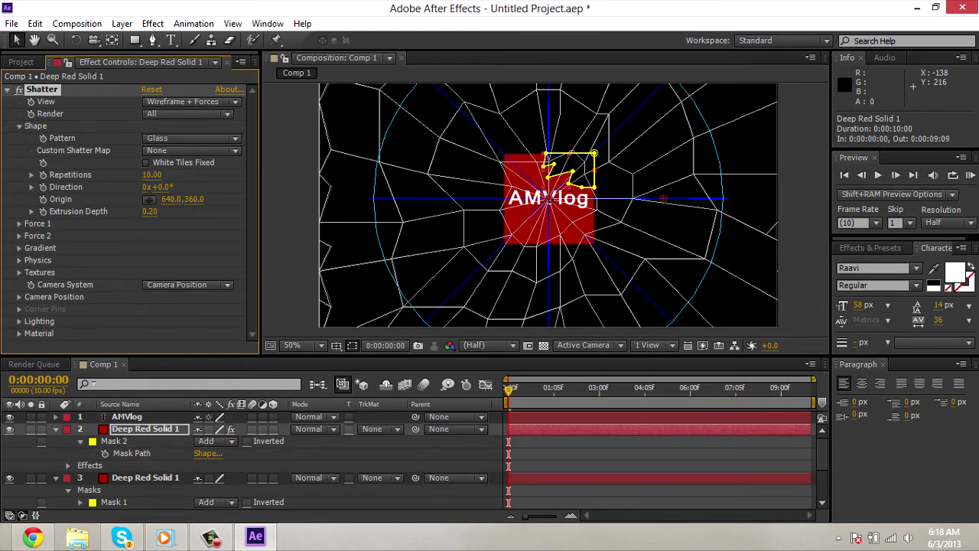
scroll(459, 179, "up", 1)
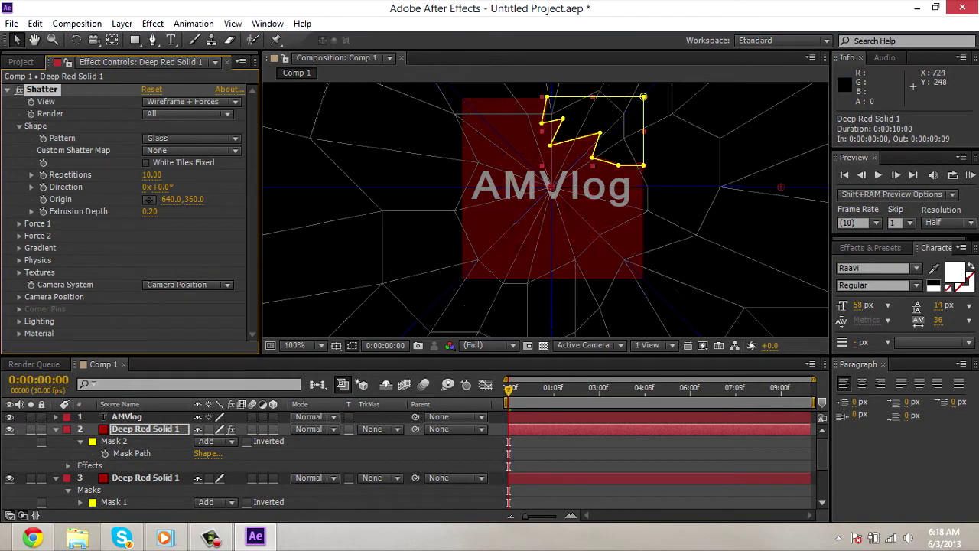
left_click_drag(504, 176, 407, 244)
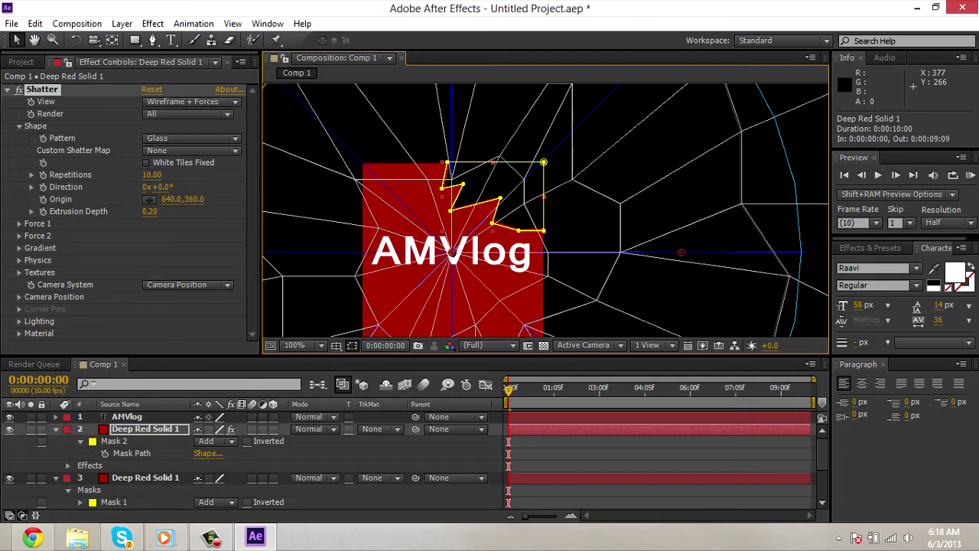
left_click_drag(156, 176, 365, 177)
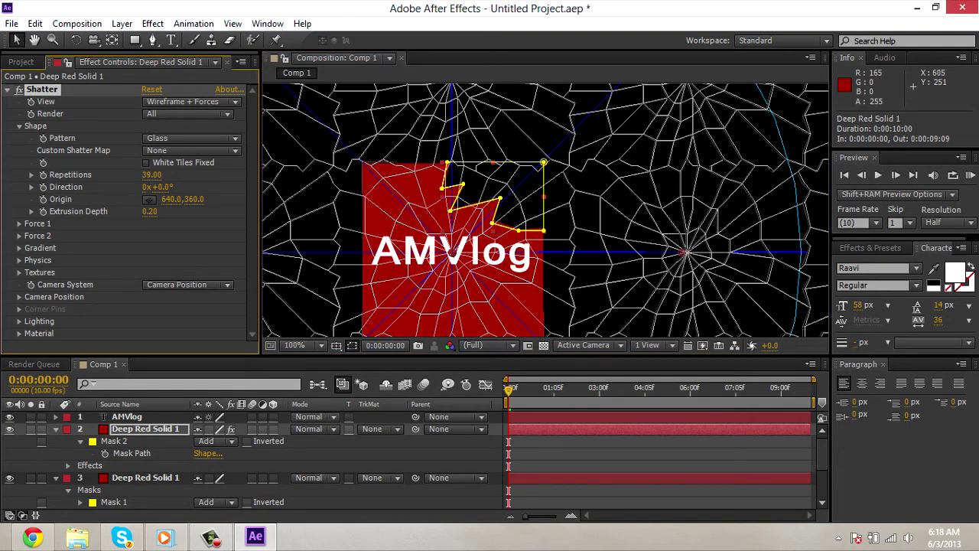
scroll(545, 210, "down", 2)
scroll(546, 211, "up", 2)
scroll(546, 211, "down", 2)
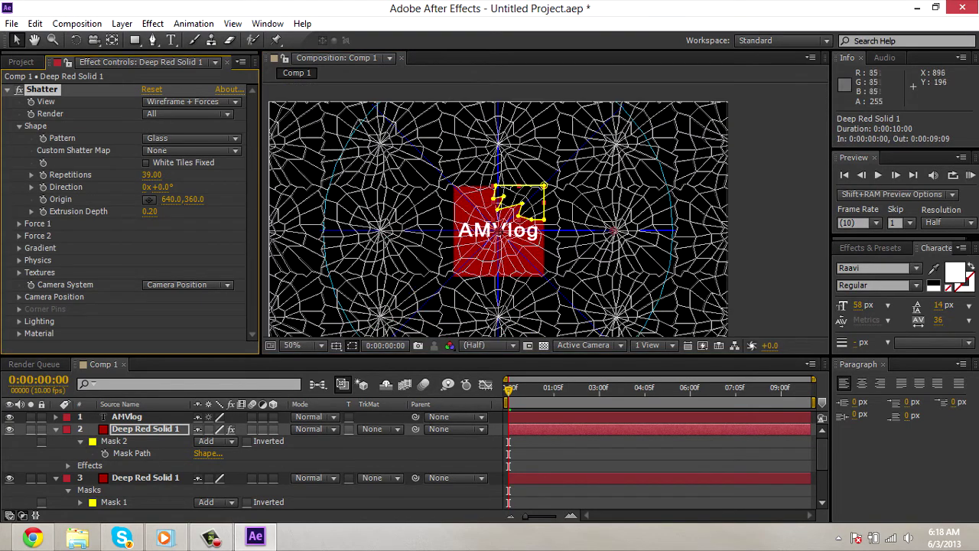
Set the Shatter effect's view to Rendered and deselect the layer
left_click(189, 102)
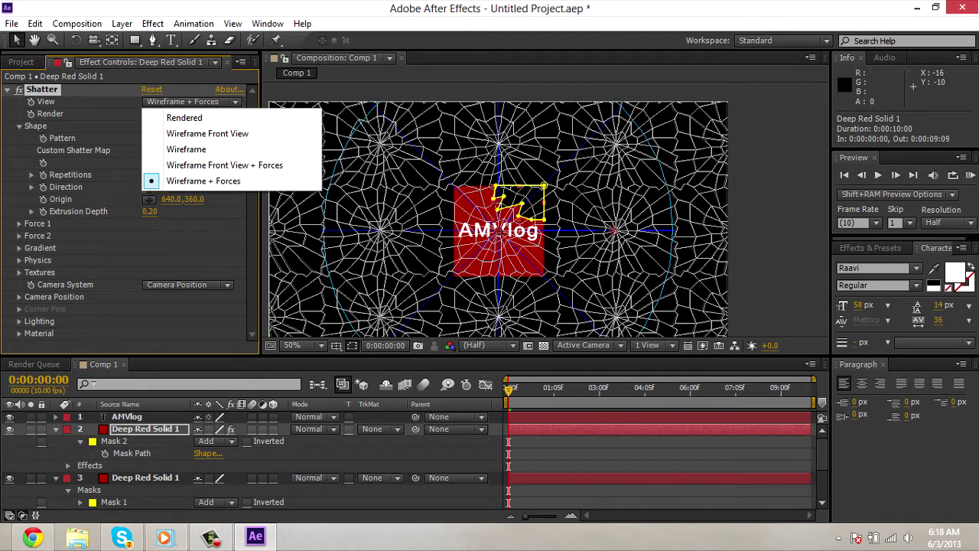
left_click(176, 85)
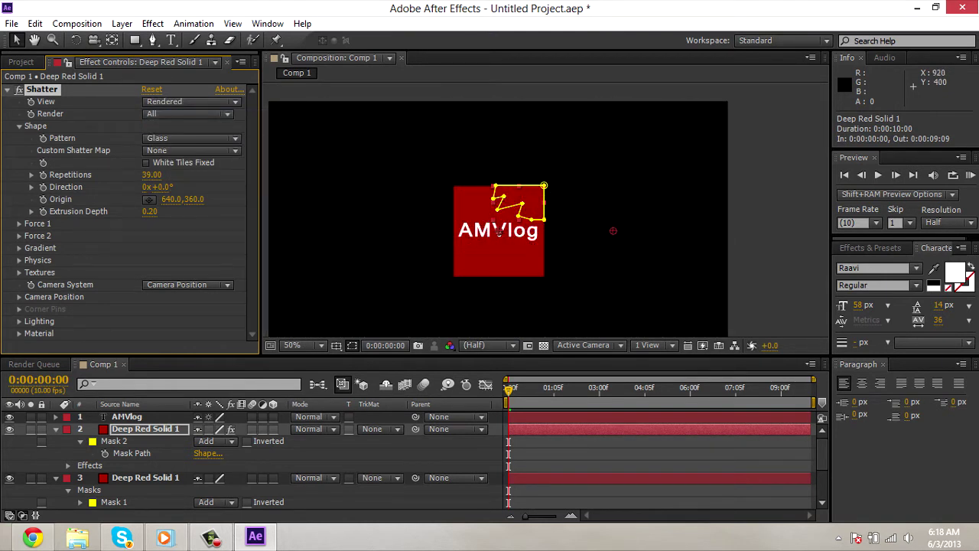
left_click(595, 305)
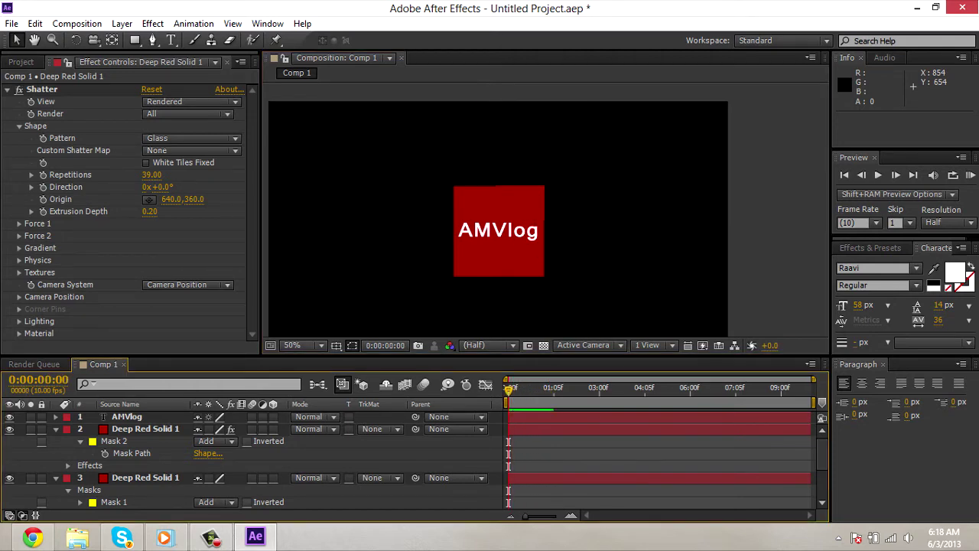
Shorten the work area to end at 0:00:02:02 and RAM preview the shattering corner
left_click_drag(813, 380, 579, 380)
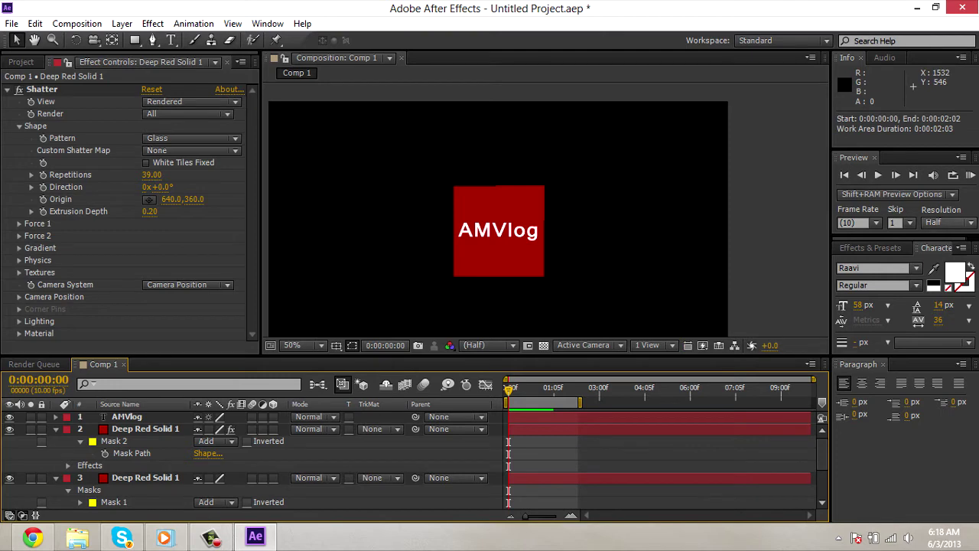
left_click(970, 174)
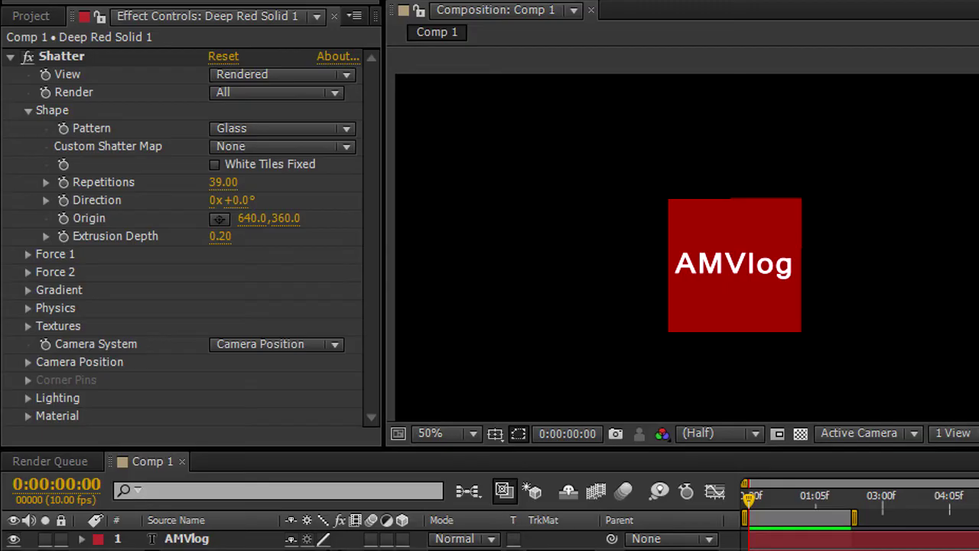
Expand the Shatter effect's Force 1 and Physics settings to review their parameters
left_click(28, 254)
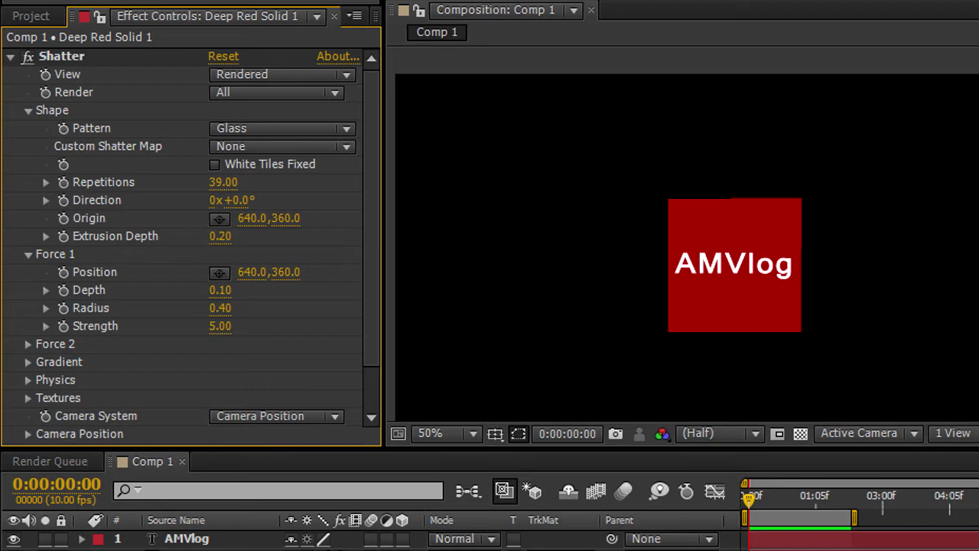
left_click(28, 380)
scroll(29, 380, "down", 5)
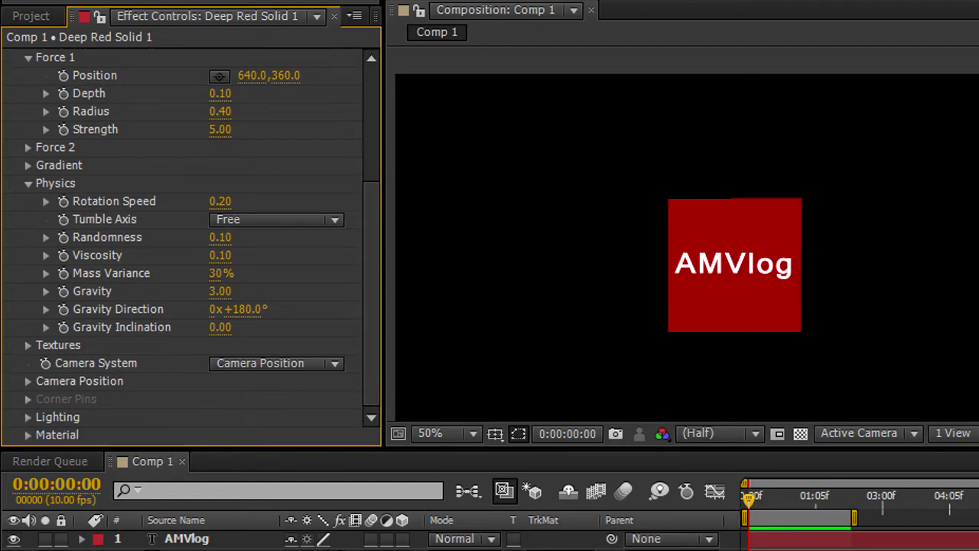
RAM preview the shattering corner again with the composition shown at 25%
key("comma")
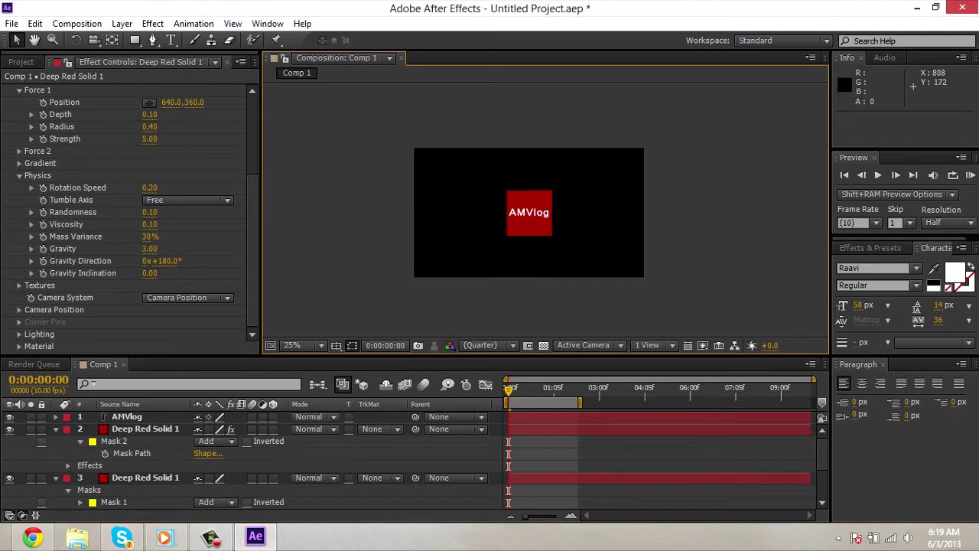
mouse_move(32, 538)
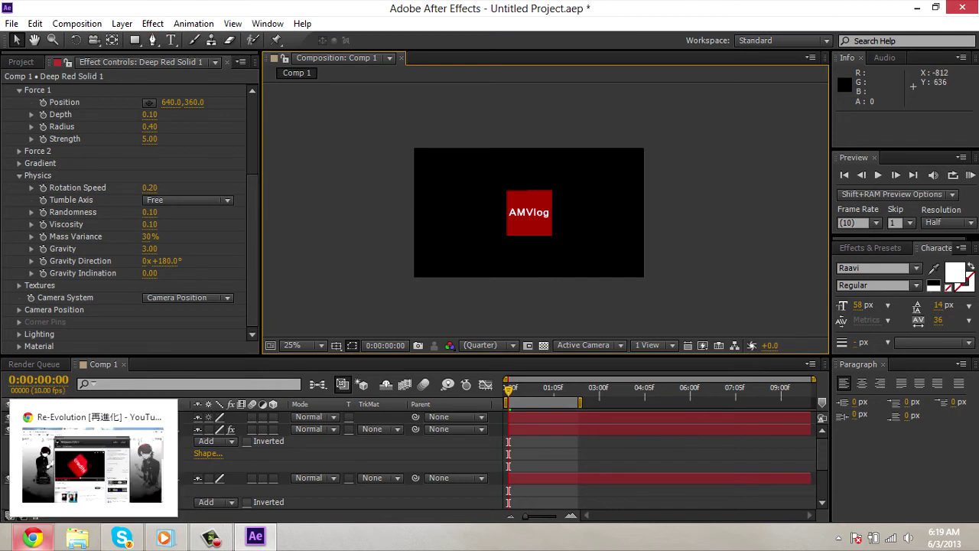
left_click(970, 175)
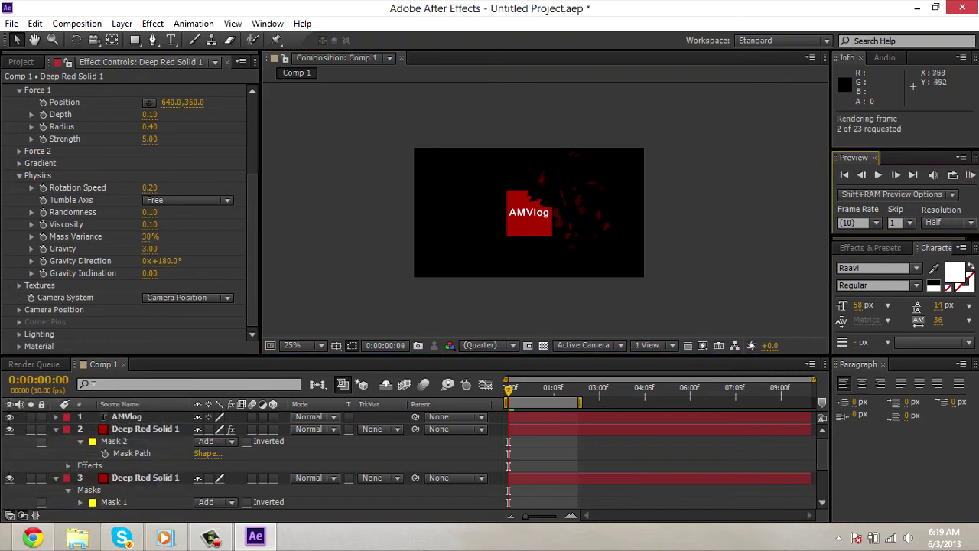
Switch to Chrome and play the Birthday Credits video around the breaking square, comparing it with the After Effects composition
left_click(32, 538)
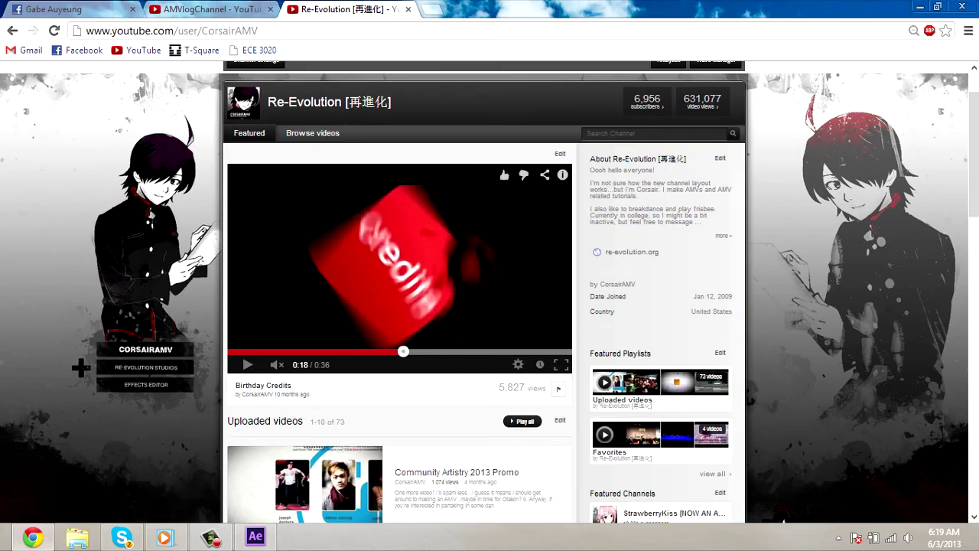
left_click(384, 352)
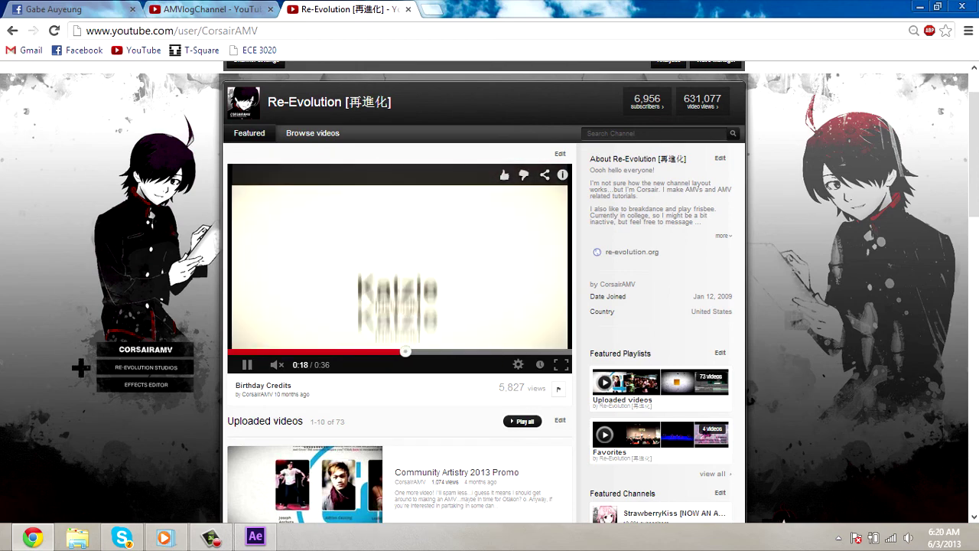
left_click(256, 536)
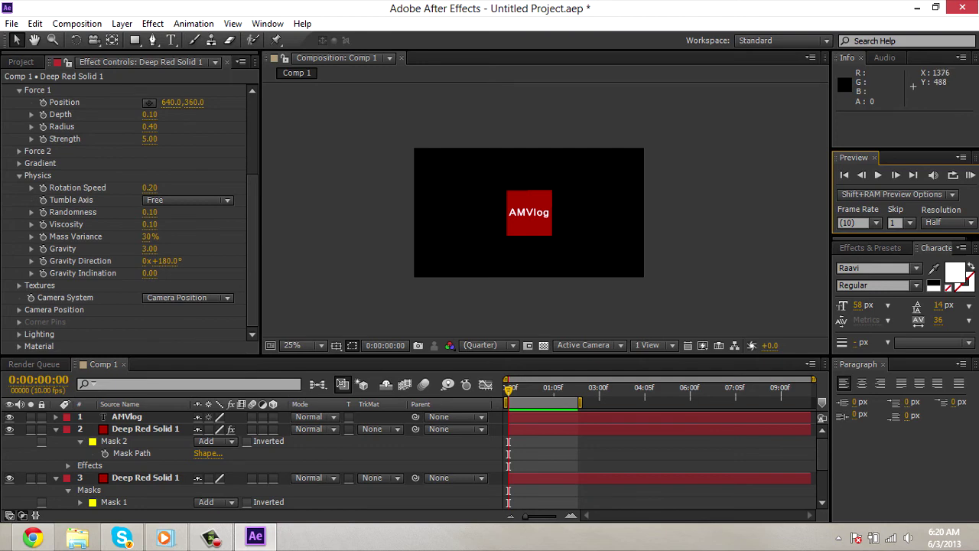
left_click(33, 537)
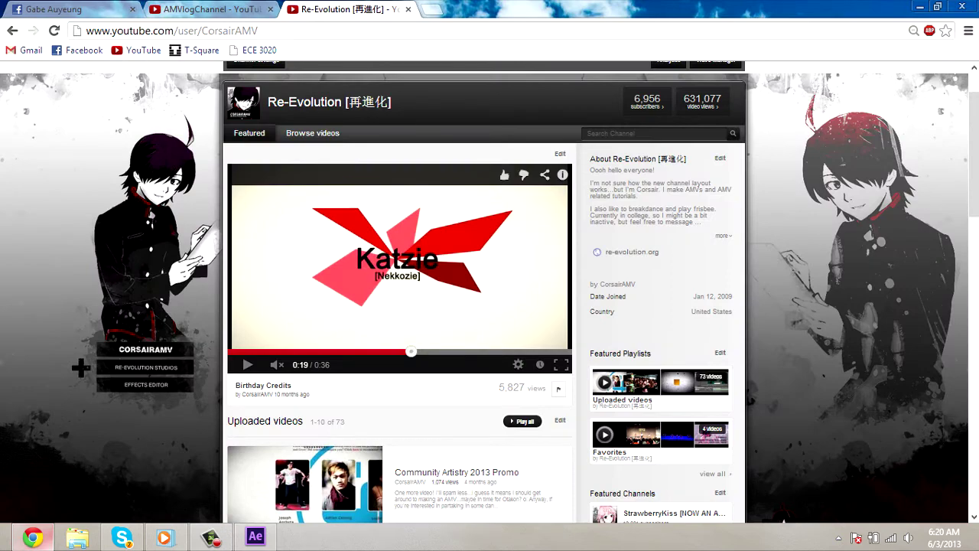